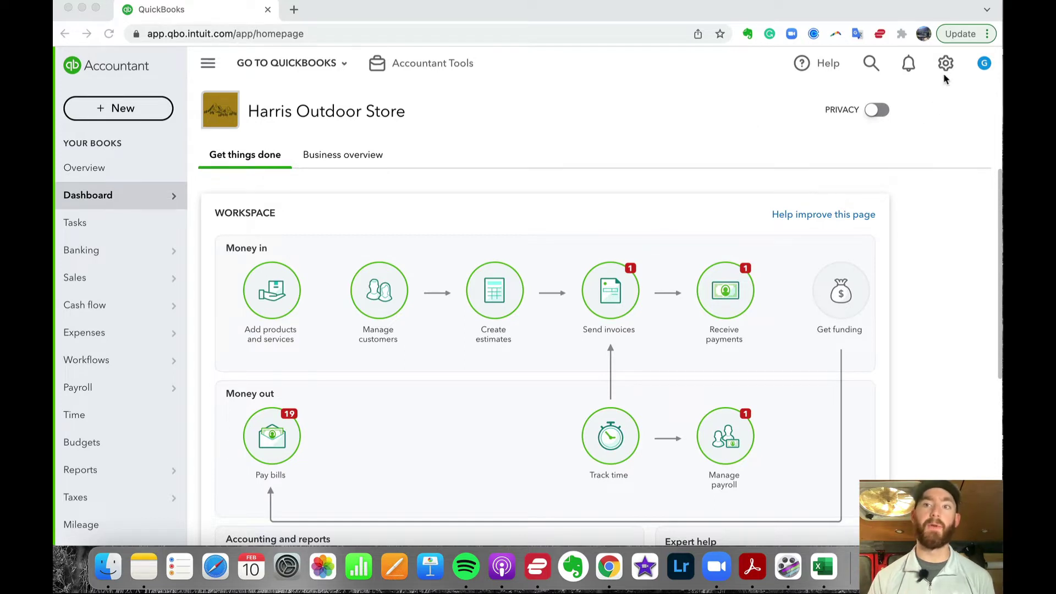
Open the Categories section of the company settings for editing and enable location tracking.
click(794, 94)
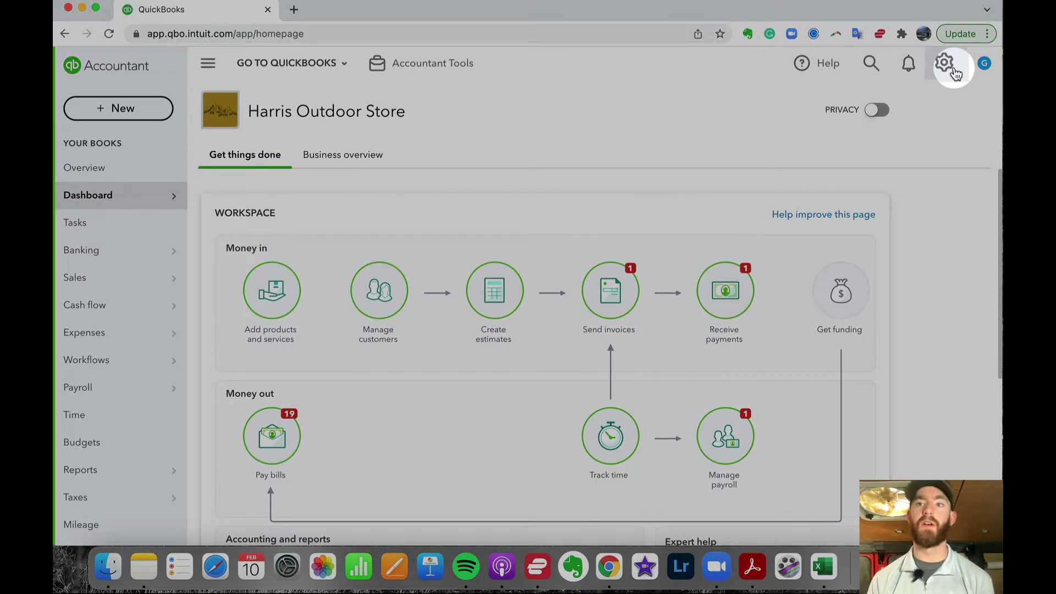
click(954, 72)
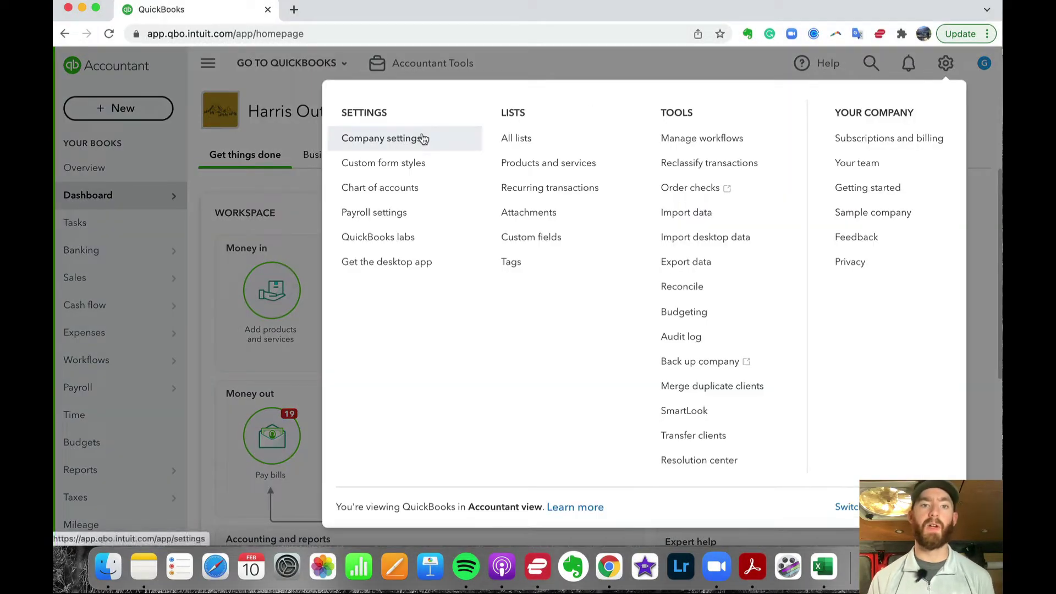
click(437, 141)
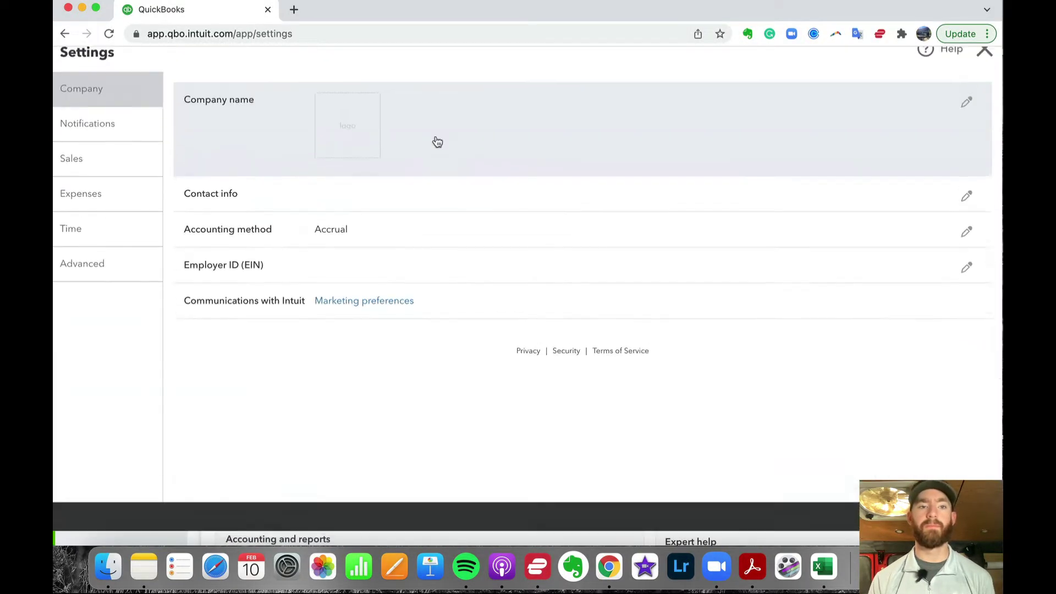
scroll(381, 253, down, 3)
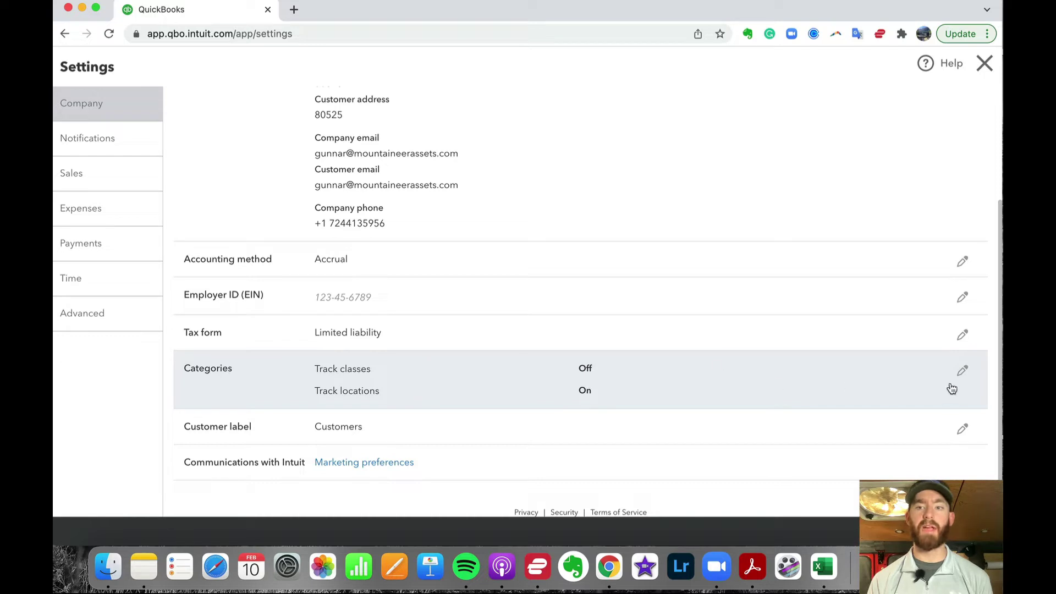
click(963, 372)
scroll(690, 391, down, 1)
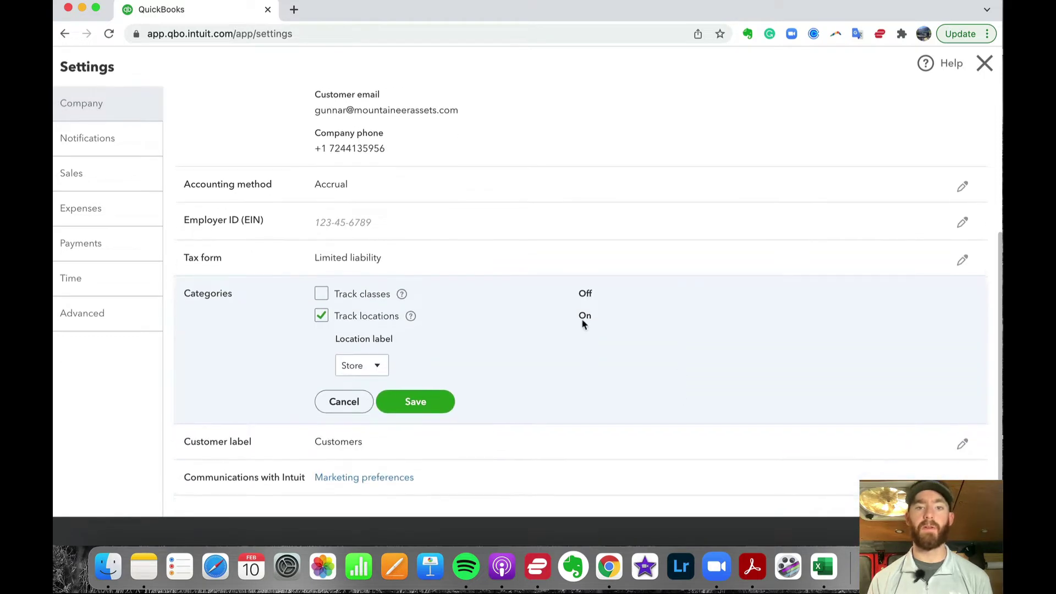
click(321, 315)
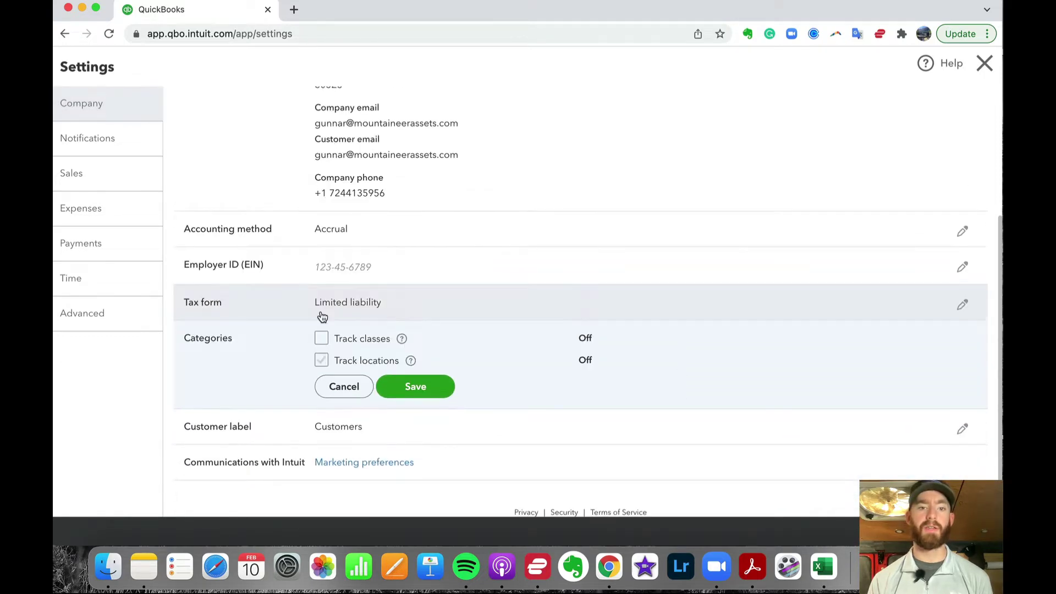
click(323, 359)
Choose Store as the location label, save the category settings and close the company settings.
click(364, 367)
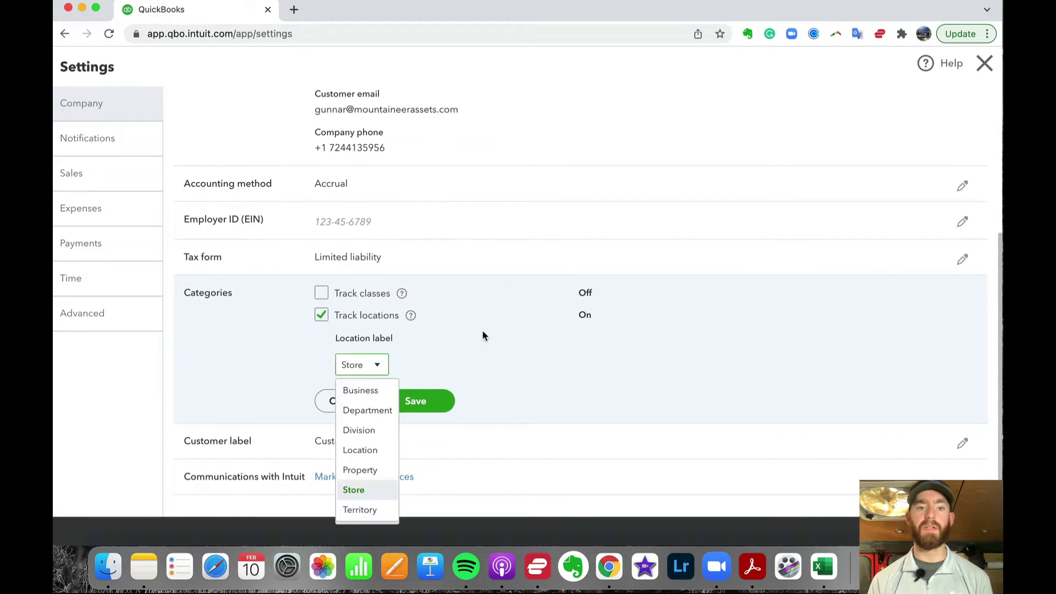
click(385, 379)
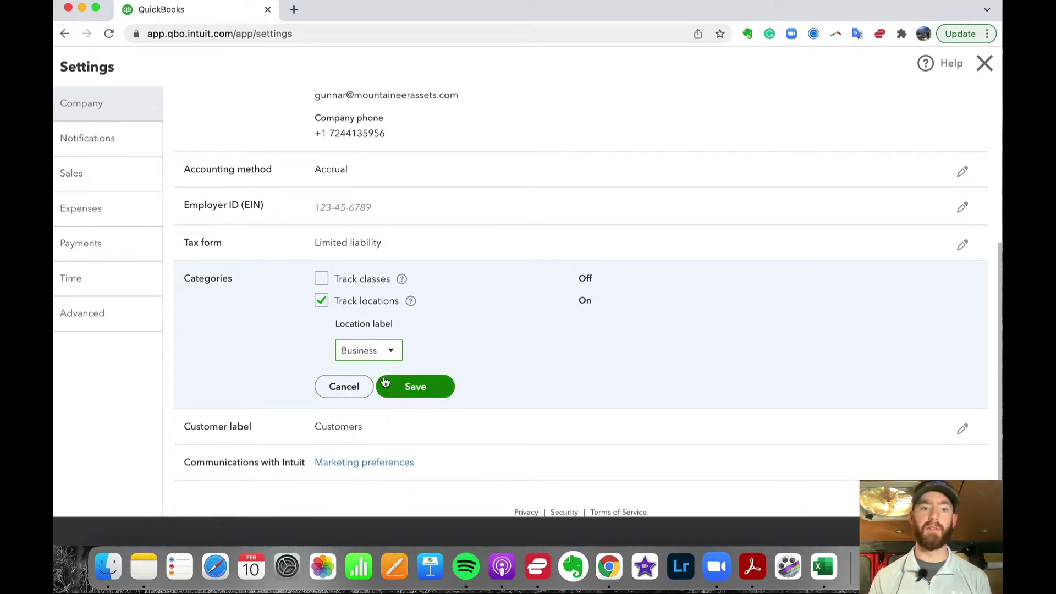
click(350, 352)
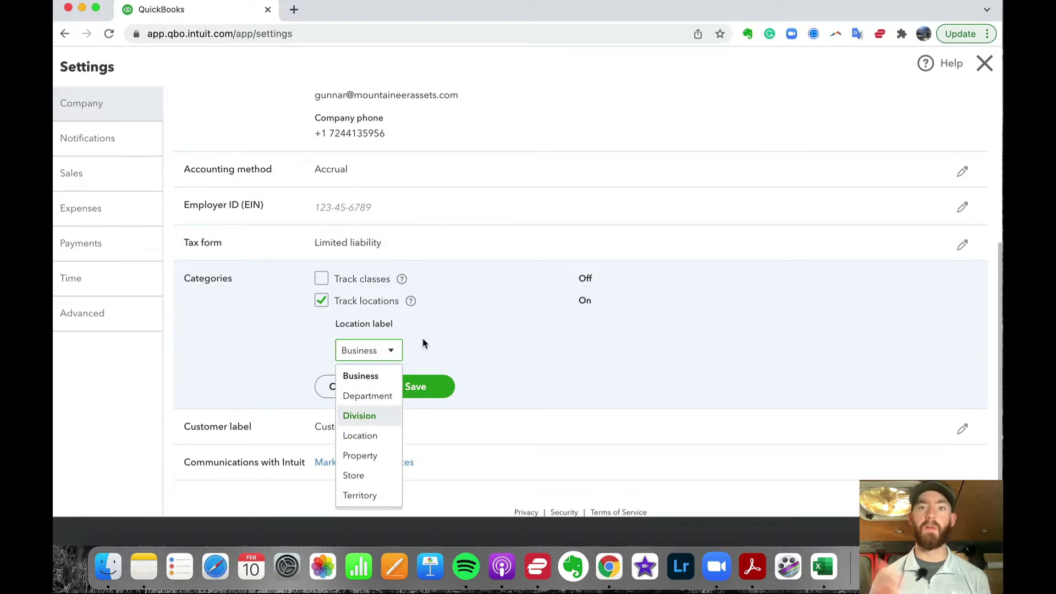
click(358, 476)
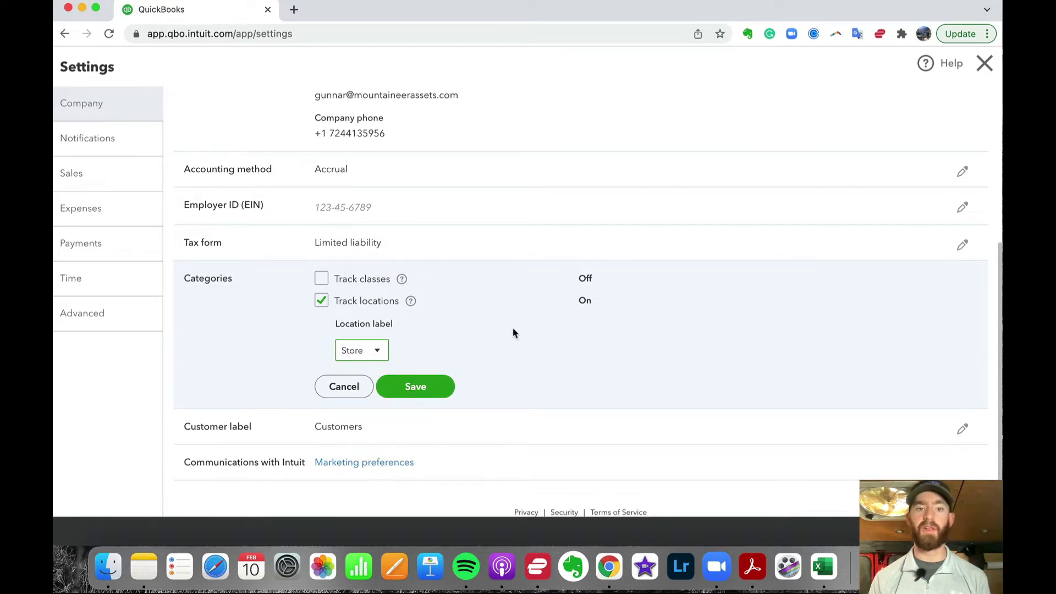
click(437, 388)
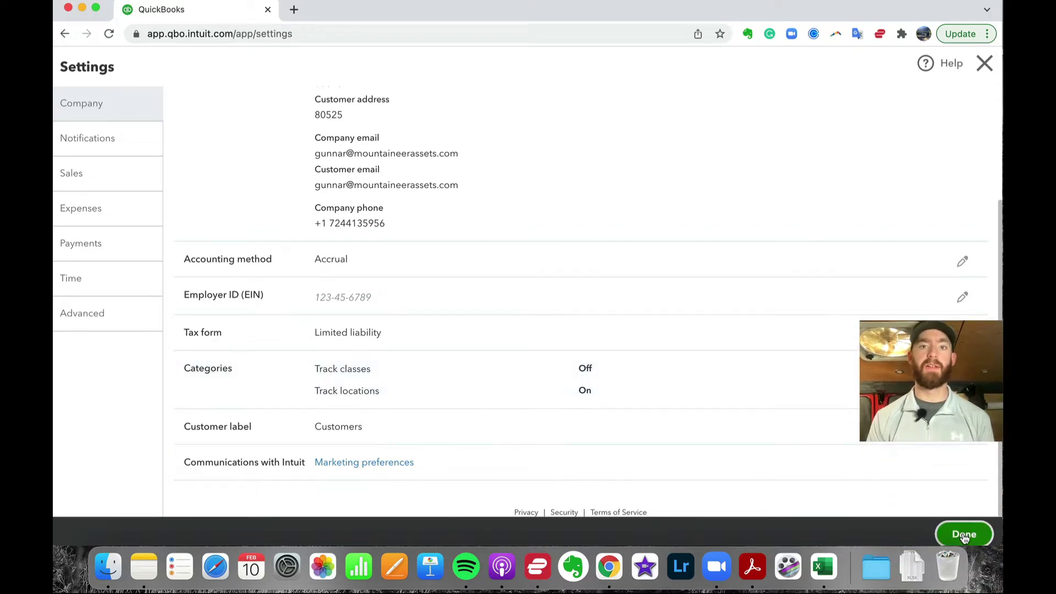
click(964, 534)
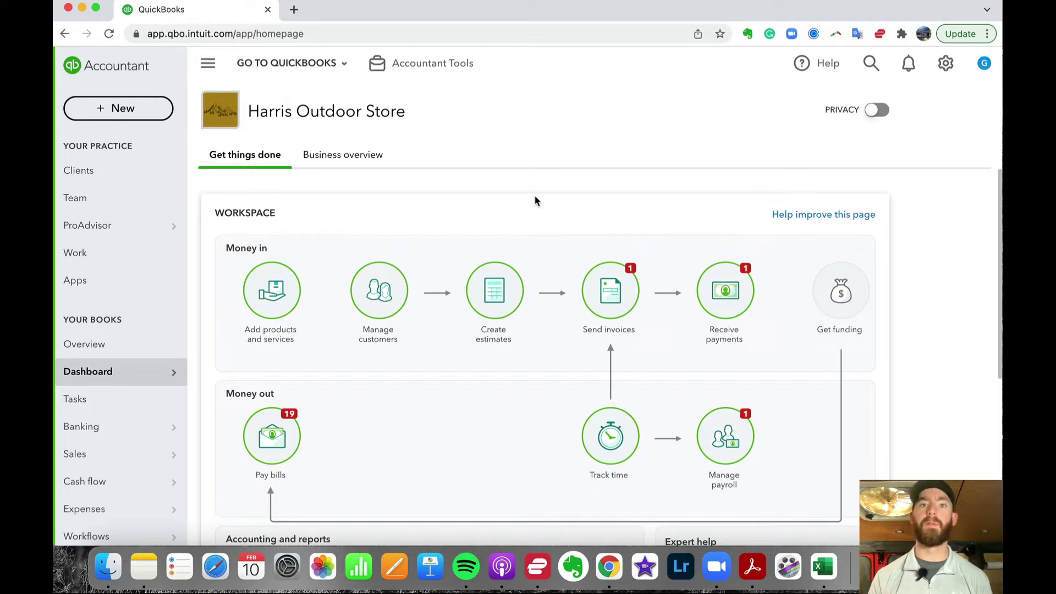
Start a new invoice and show the choices available in its Store field.
click(144, 113)
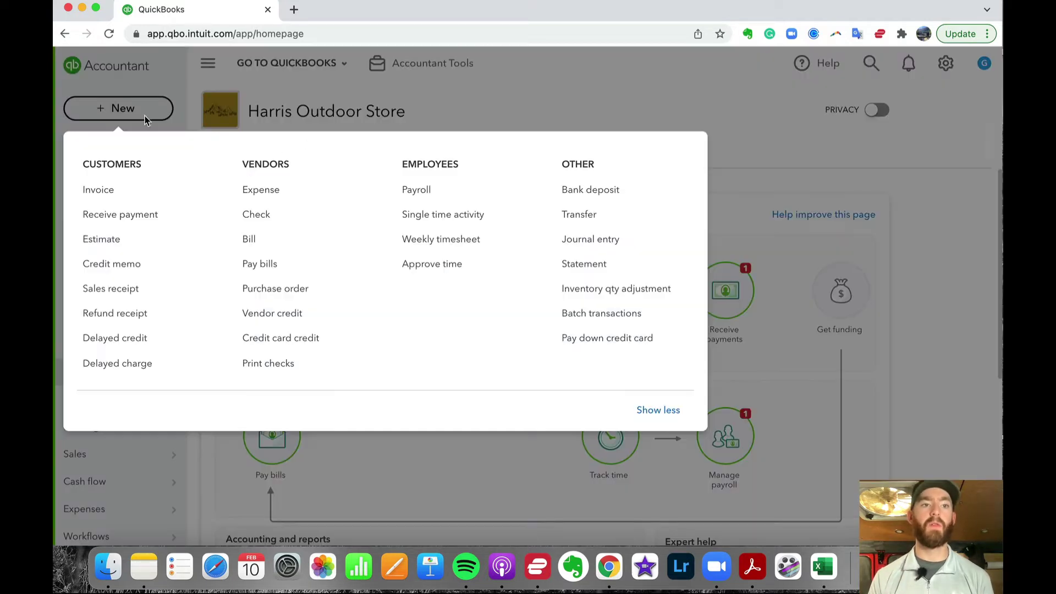
click(144, 192)
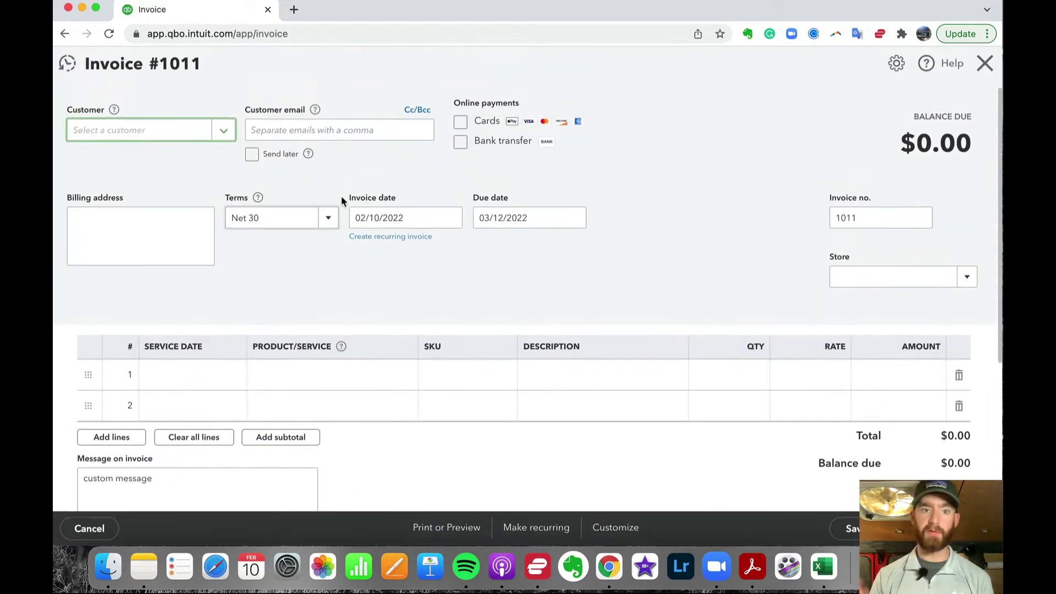
click(894, 273)
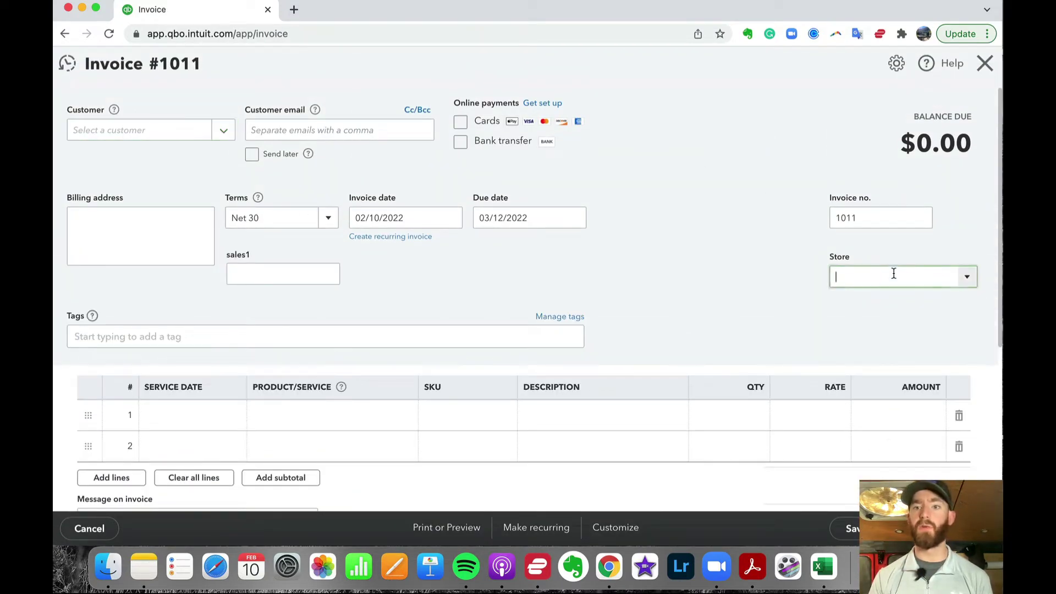
scroll(808, 245, down, 3)
scroll(840, 226, up, 3)
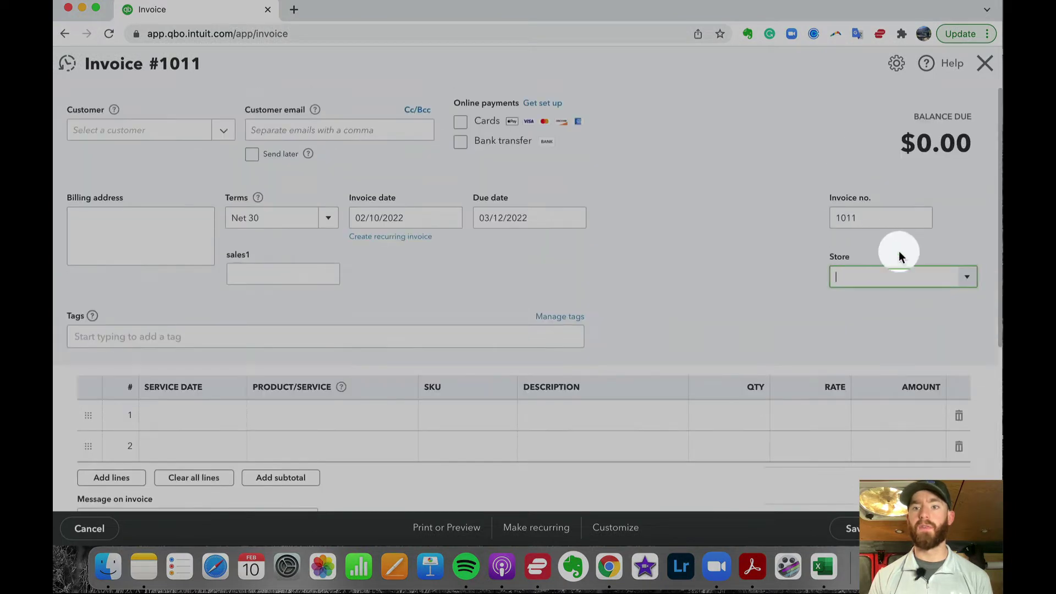
click(966, 276)
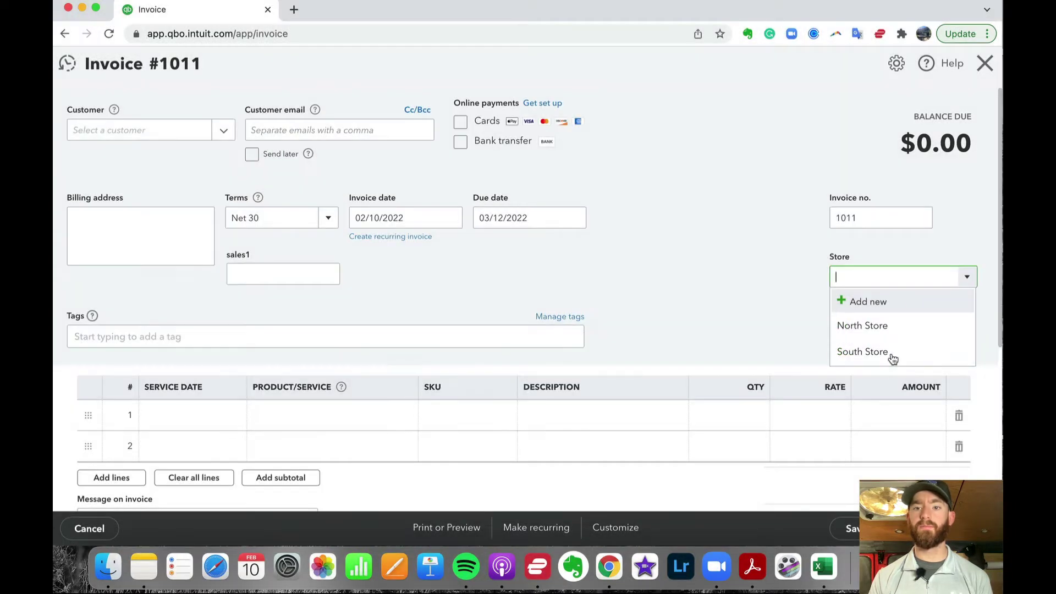
Open the form for adding a new store from the invoice's Store field, dismiss it and close the invoice.
click(738, 247)
click(965, 284)
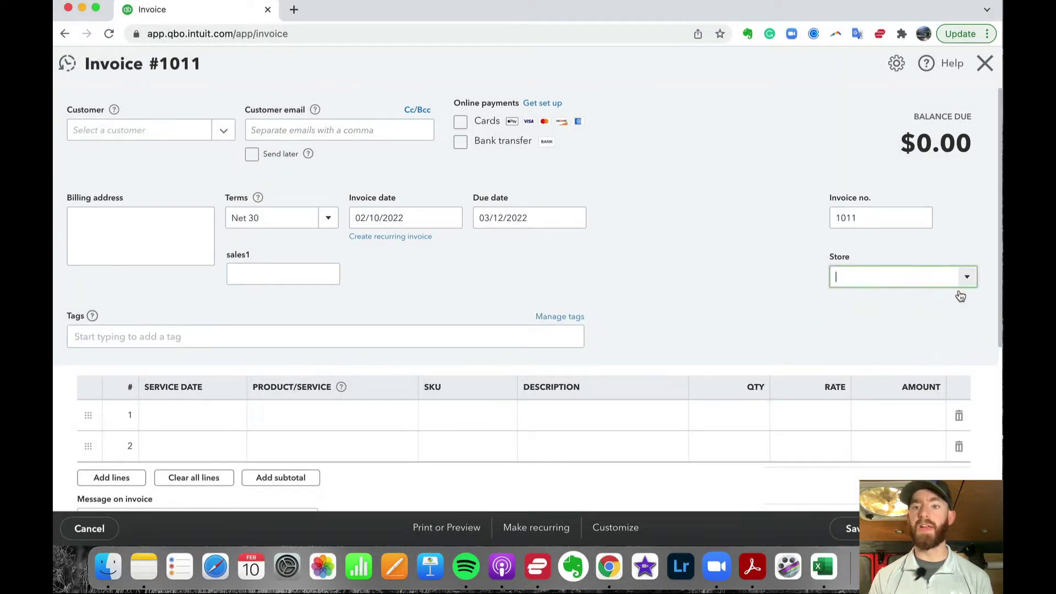
click(886, 303)
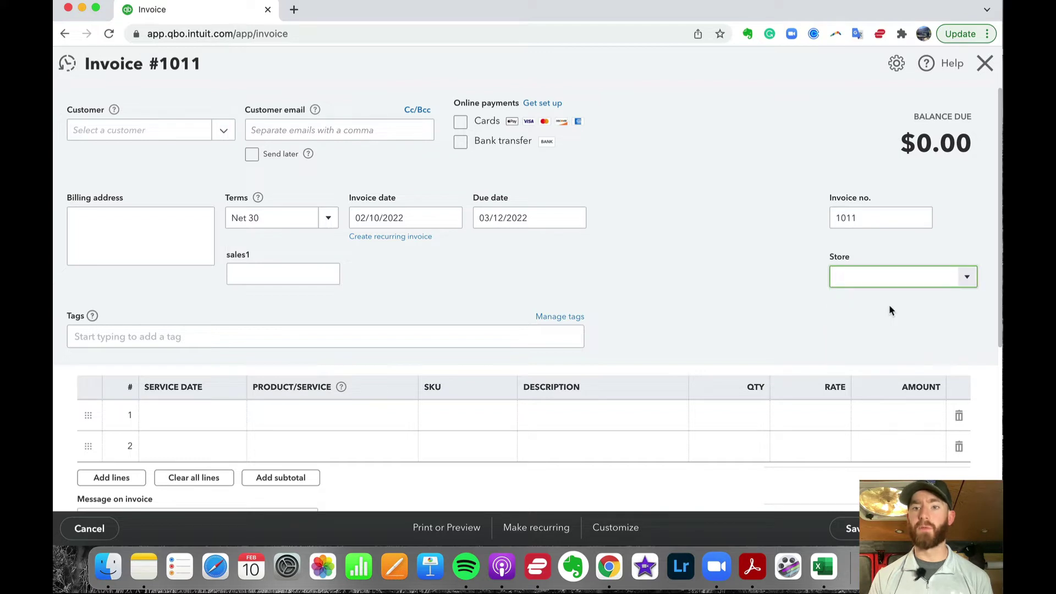
click(849, 292)
click(839, 253)
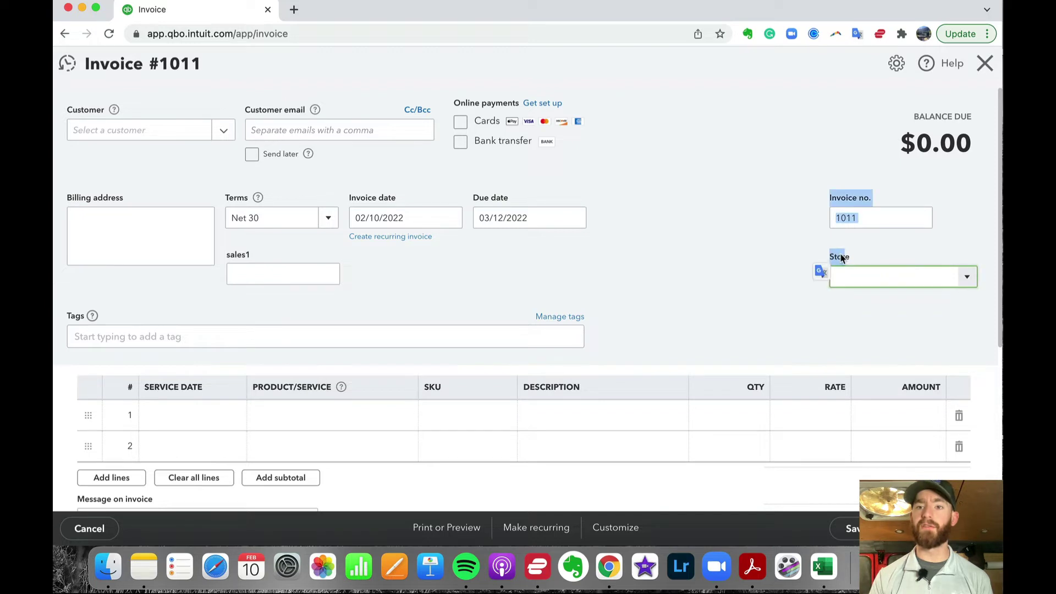
click(966, 277)
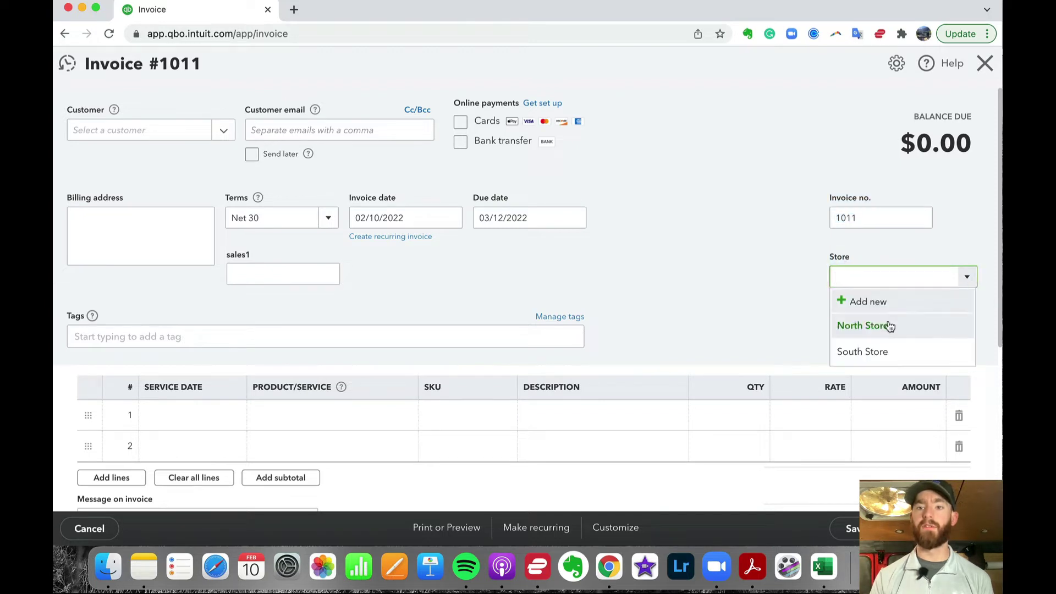
click(882, 299)
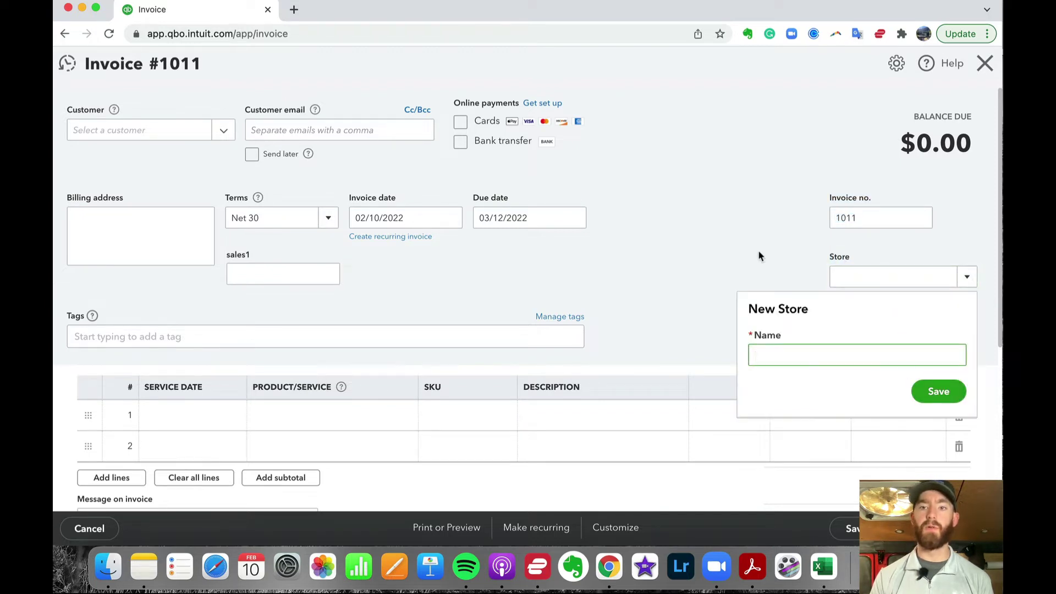
key(Escape)
click(984, 64)
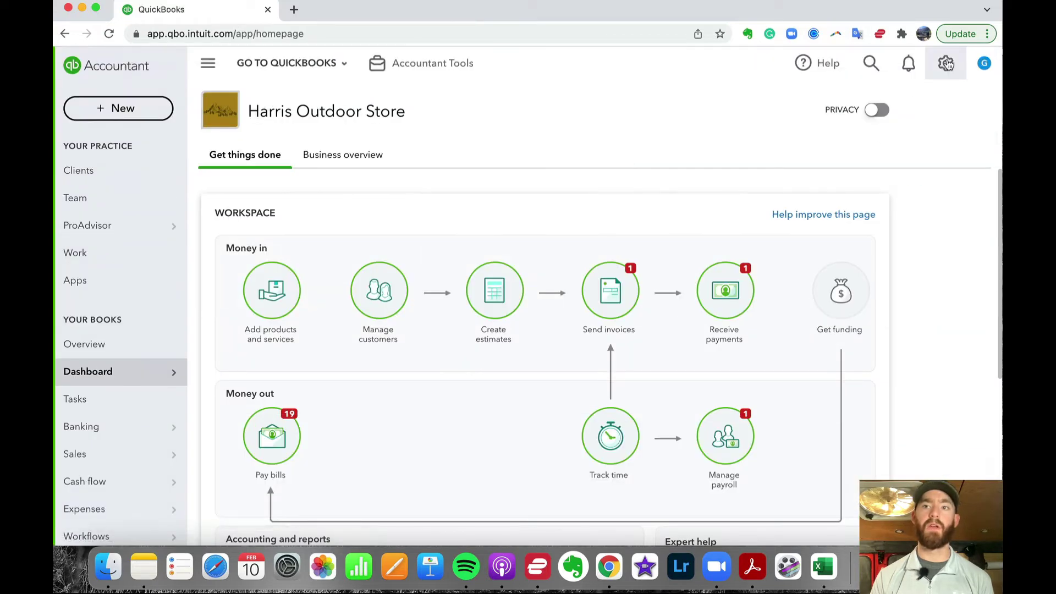
Open the Stores list from the overview of all lists.
click(946, 64)
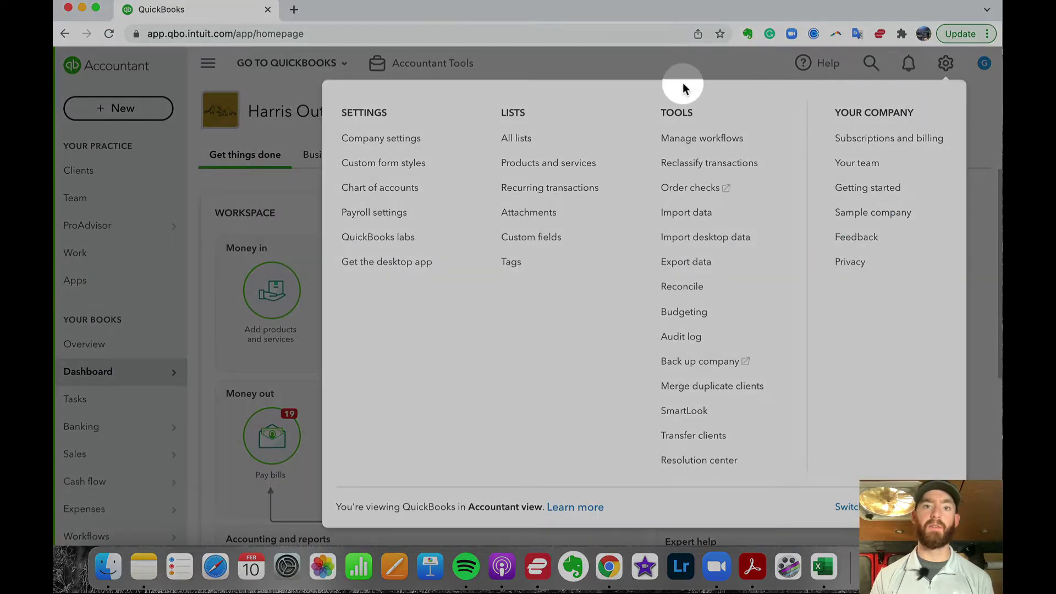
click(549, 139)
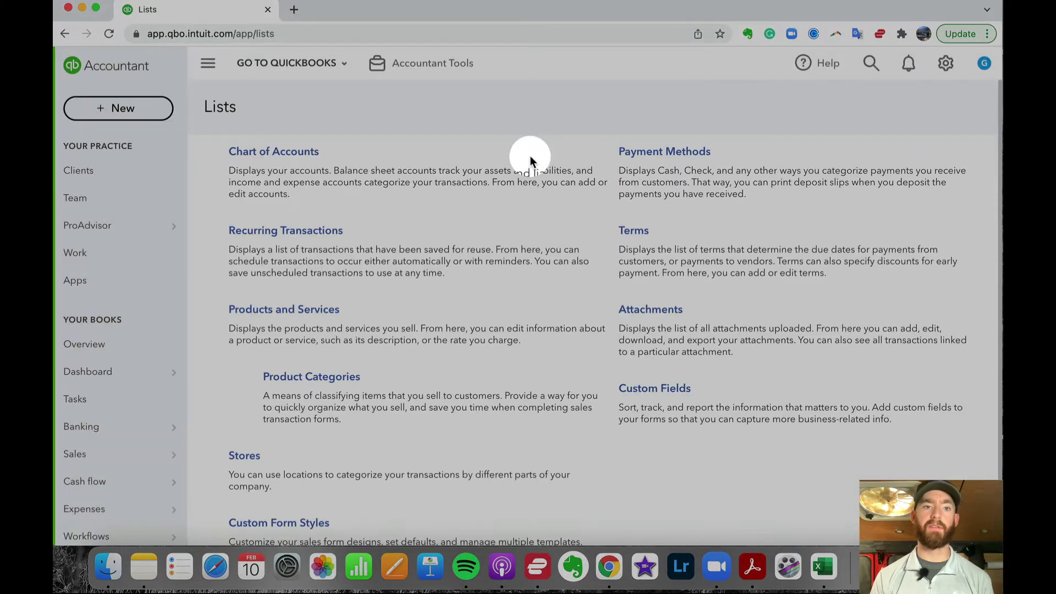
scroll(389, 330, down, 2)
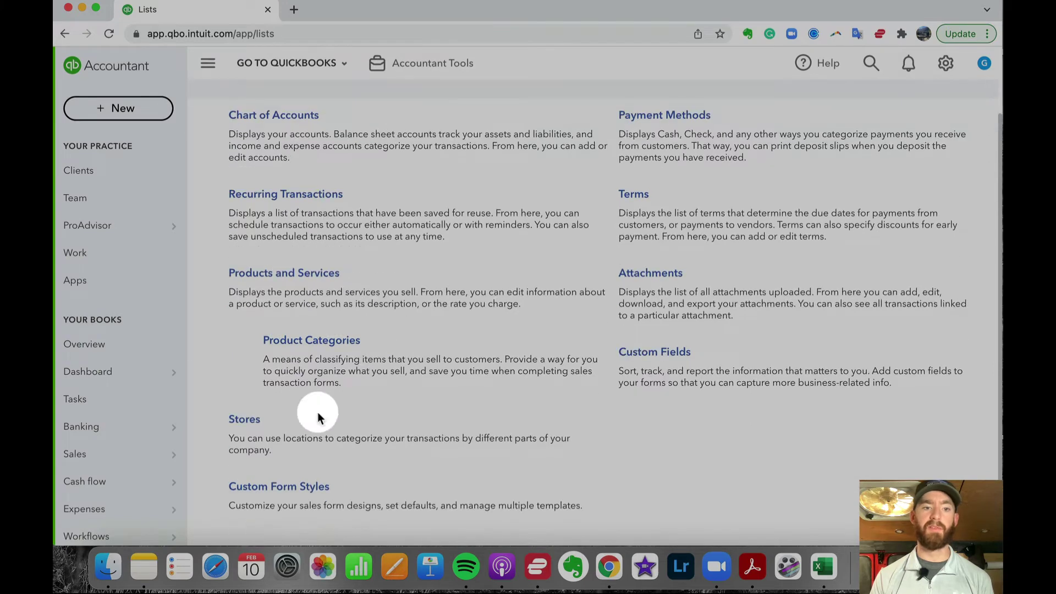
click(237, 420)
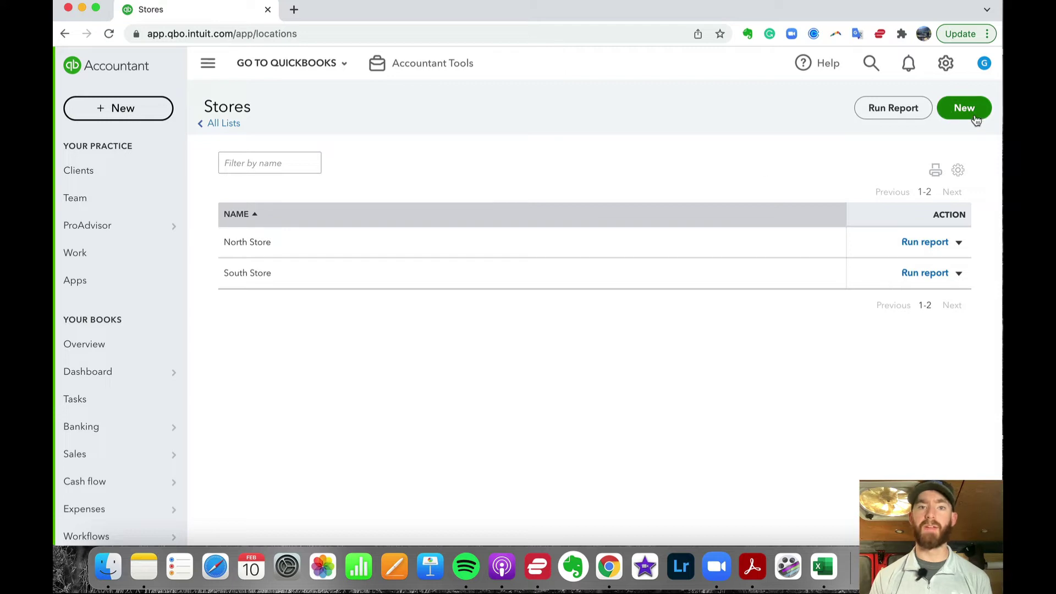
Open another new invoice, examine its single Store field and line items, and close it.
click(128, 121)
click(145, 198)
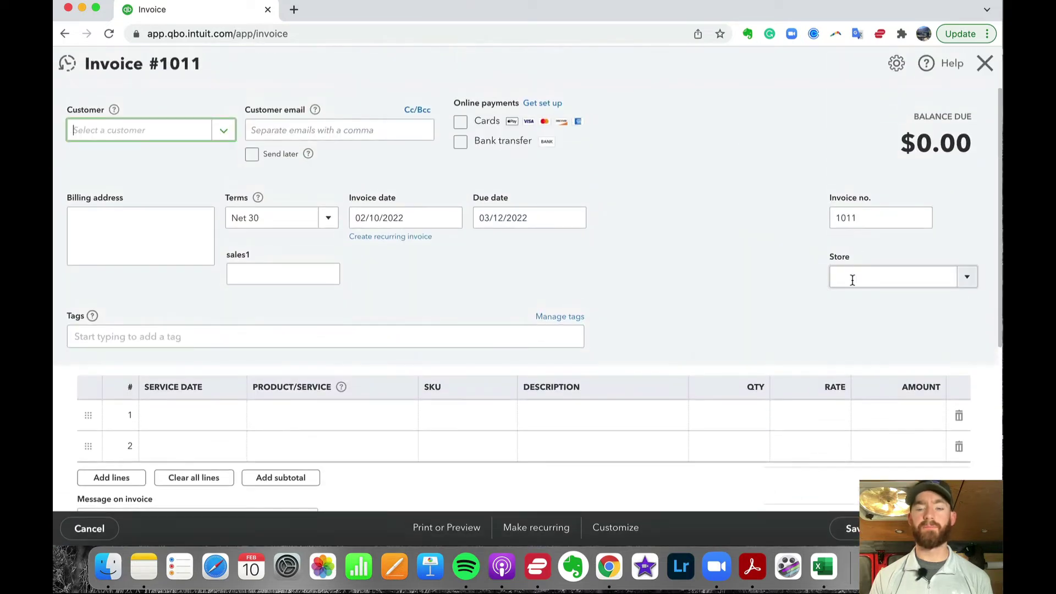
scroll(656, 284, down, 2)
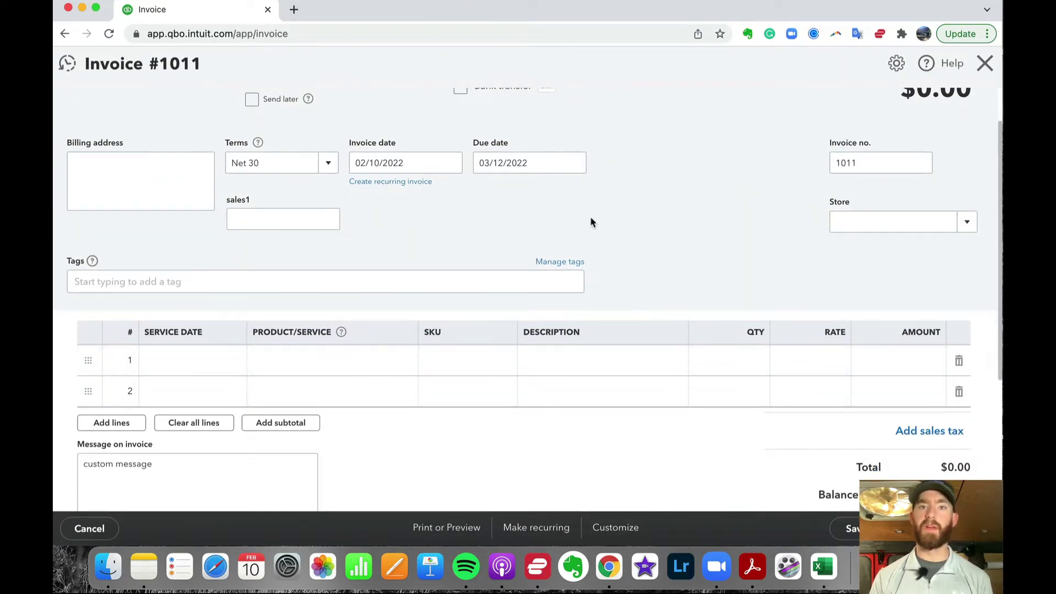
scroll(697, 212, down, 1)
click(984, 64)
Start a new expense and assign it to North Store.
click(107, 110)
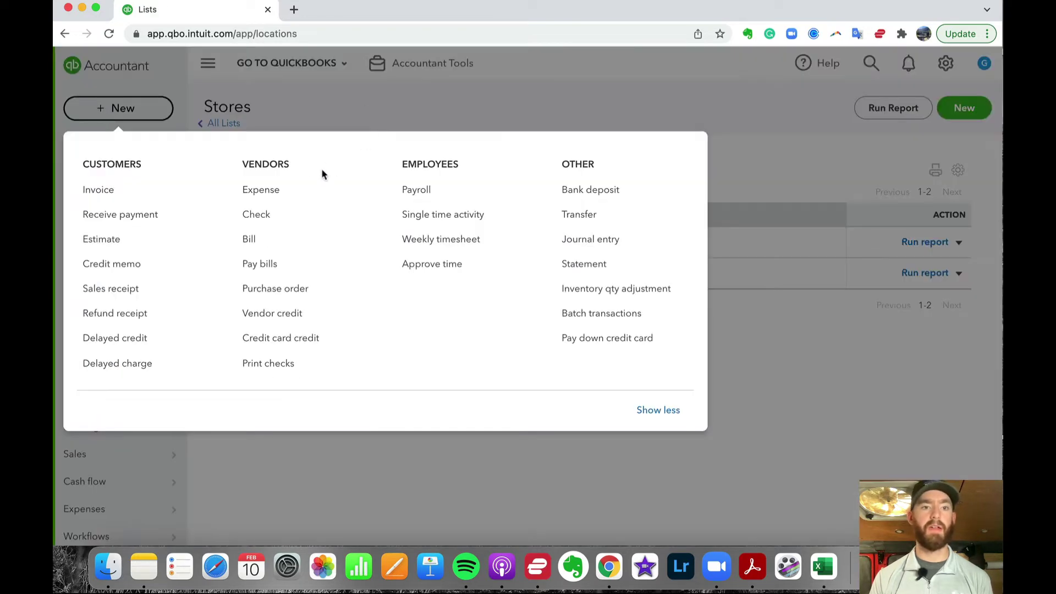
click(300, 187)
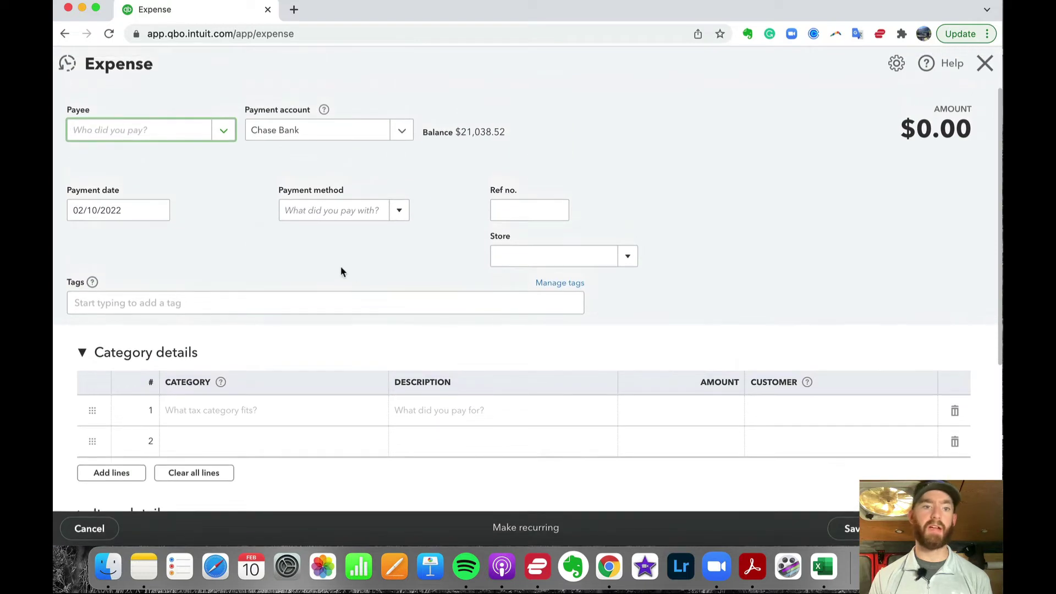
click(630, 256)
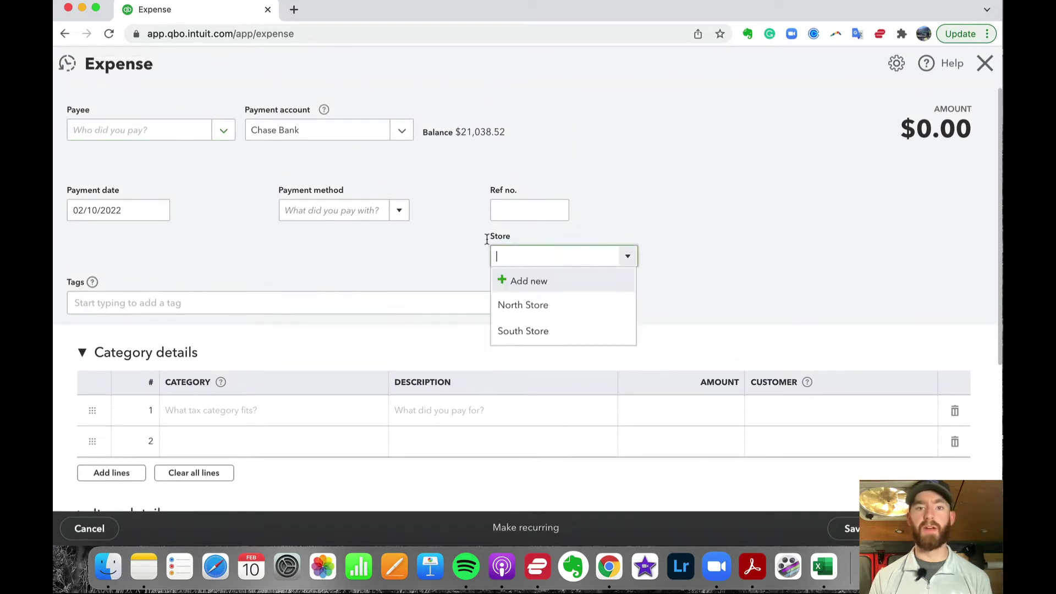
click(587, 304)
click(714, 250)
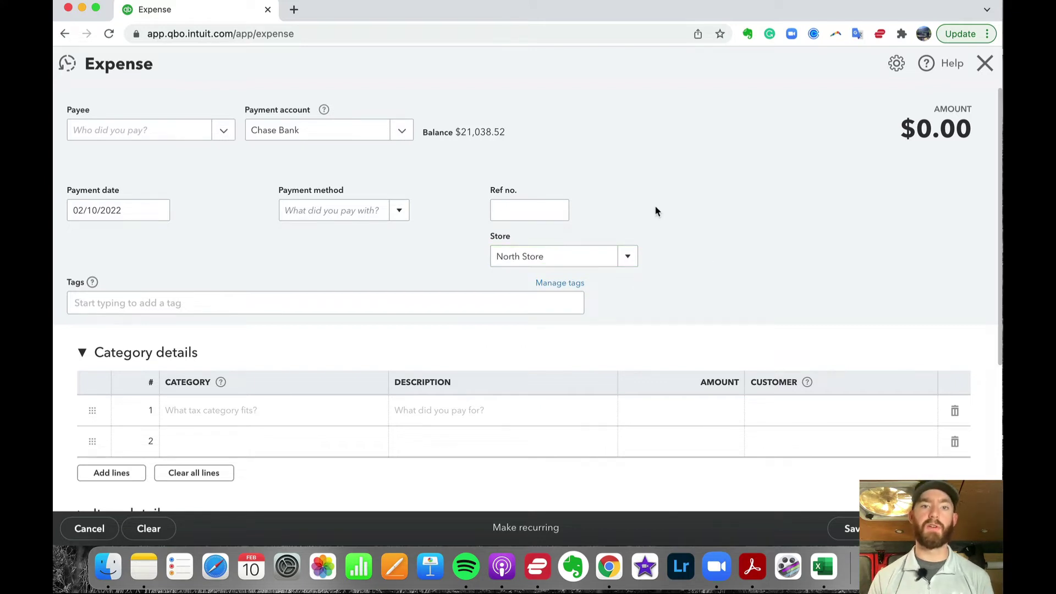
Activate the expense's first category line and check its columns and the Store field's choices.
scroll(299, 301, down, 2)
click(264, 350)
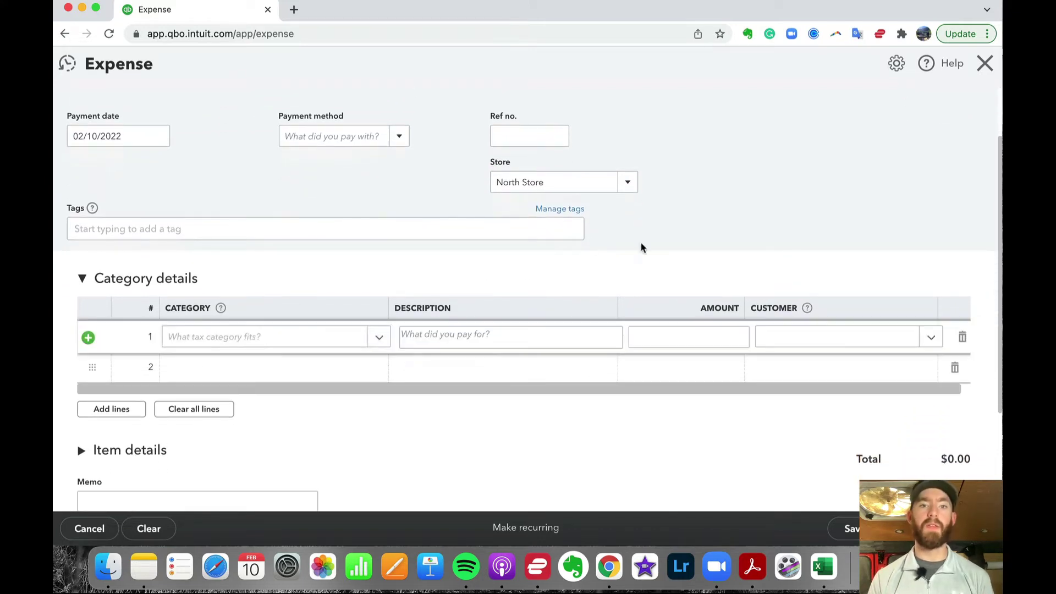
click(629, 182)
click(664, 158)
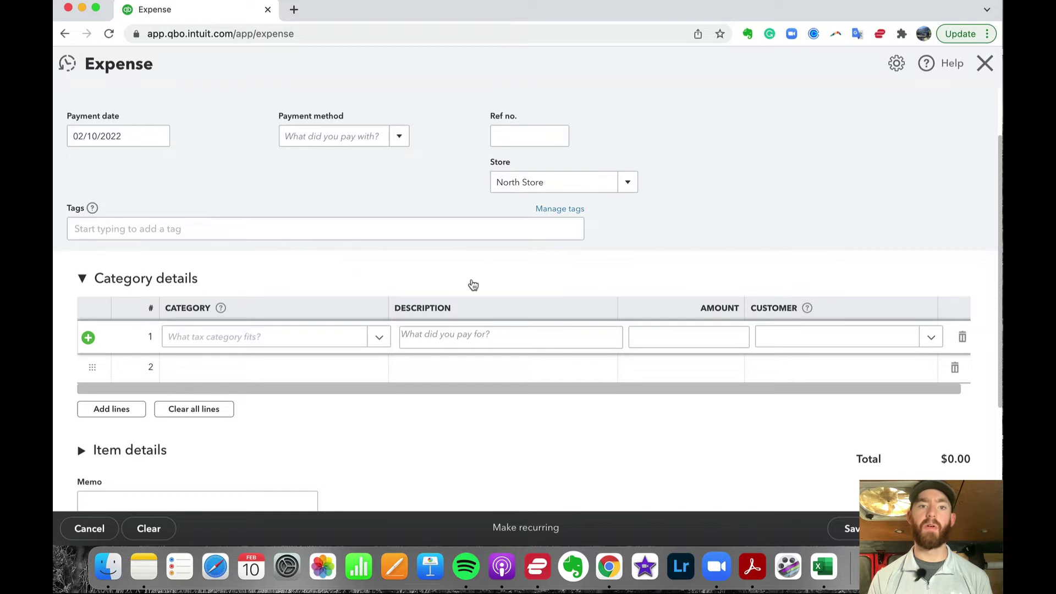
Set the categories of the expense's first three lines to Contractors, Ford F150:Depreciation and Contractors.
click(302, 345)
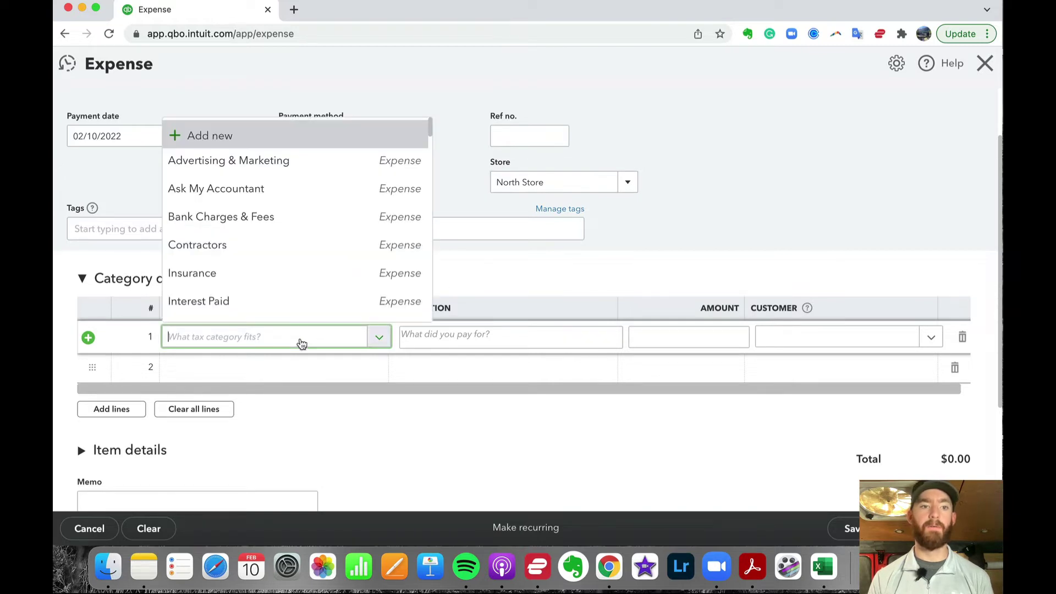
click(280, 245)
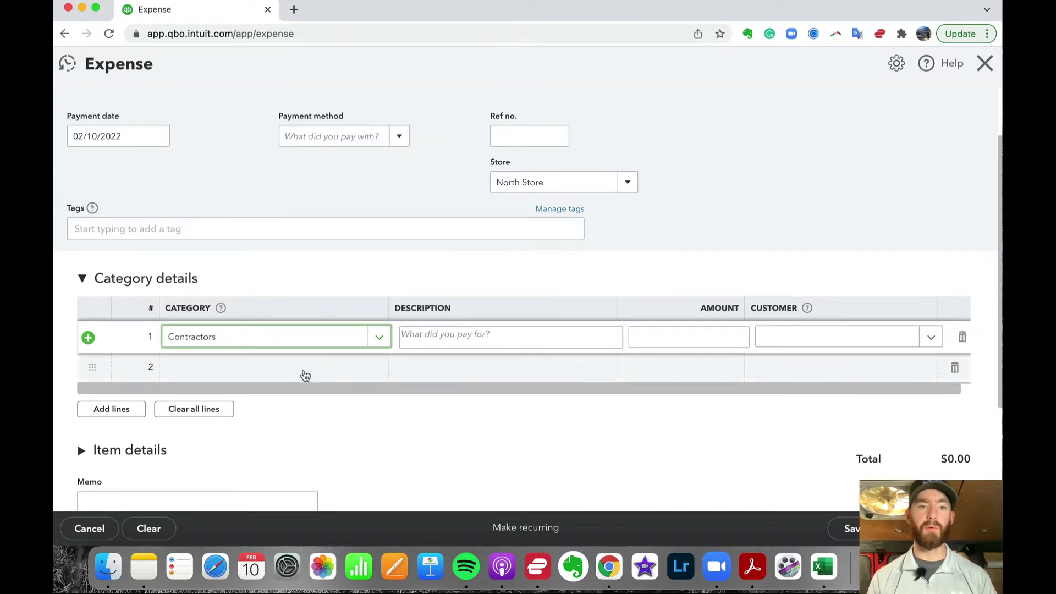
click(275, 370)
text(Ford F150)
key(Down)
key(Down)
key(Down)
key(Down)
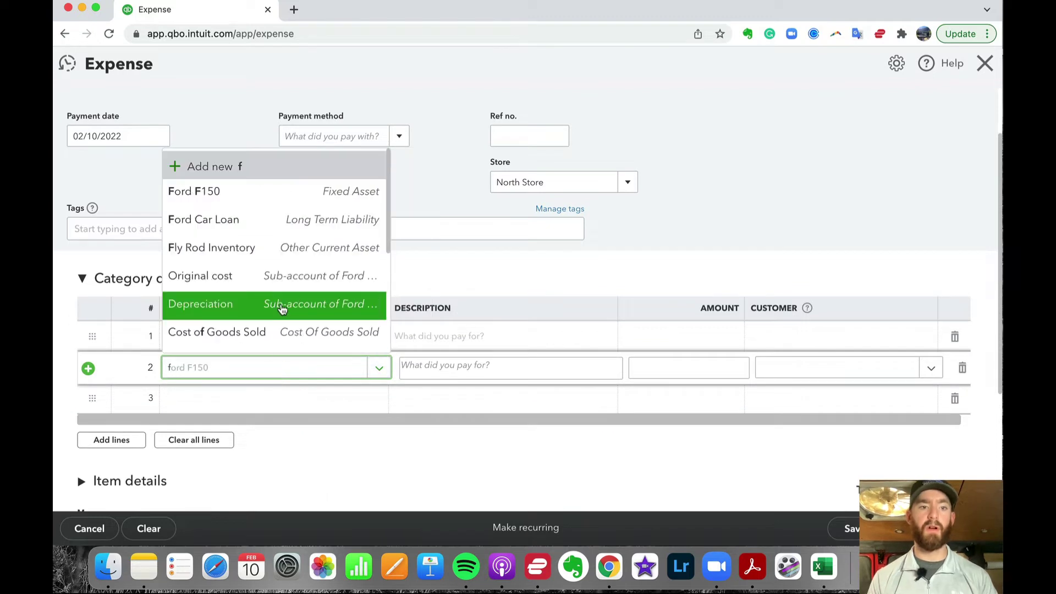
key(Return)
click(250, 401)
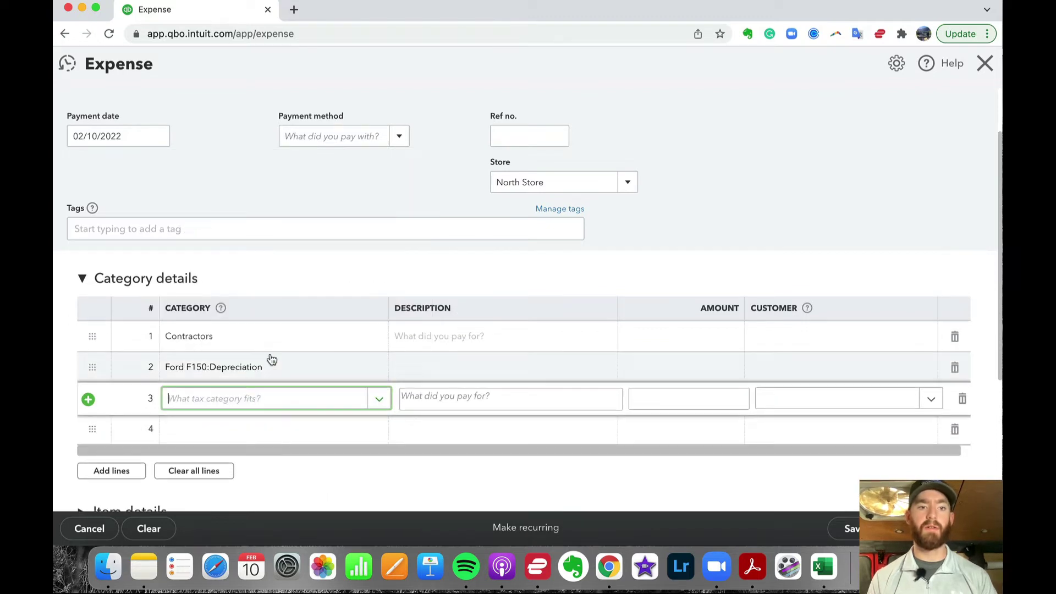
click(242, 405)
click(262, 308)
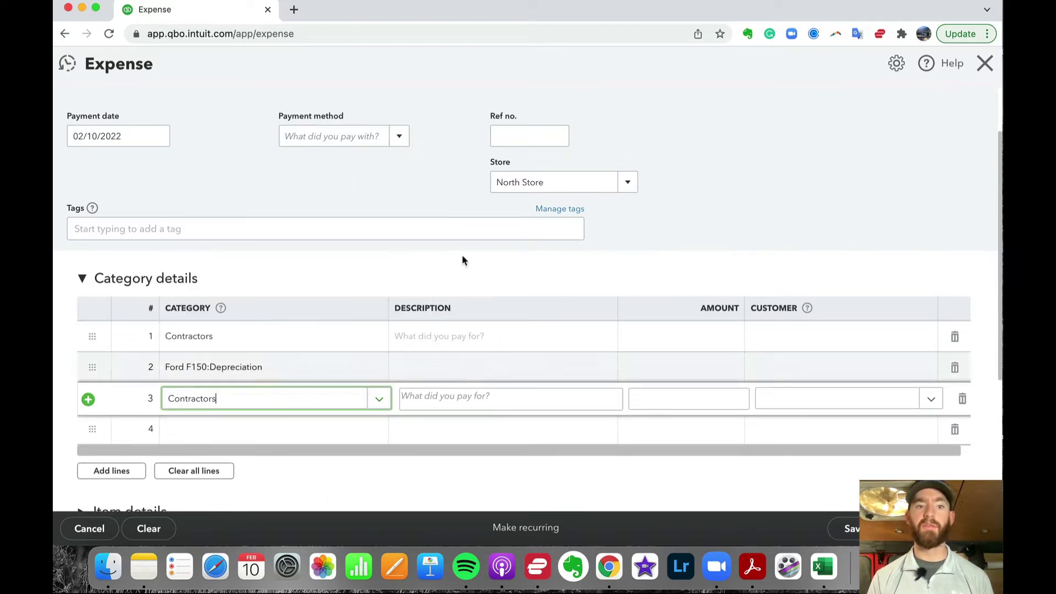
Compare the expense's single Store field with its category lines, and leave the expense without saving.
click(738, 183)
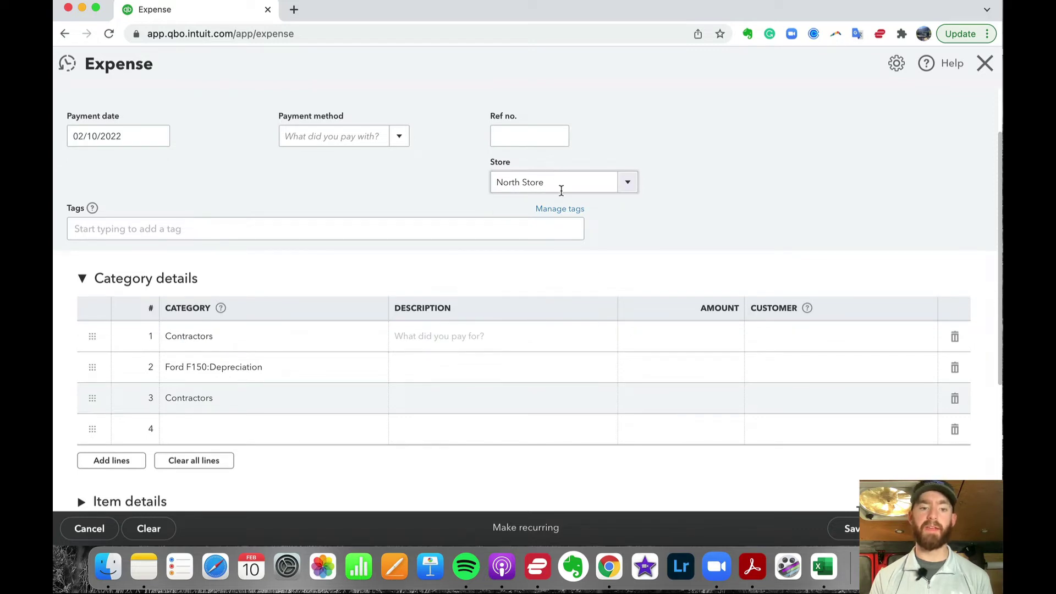
scroll(585, 241, down, 1)
scroll(588, 224, up, 2)
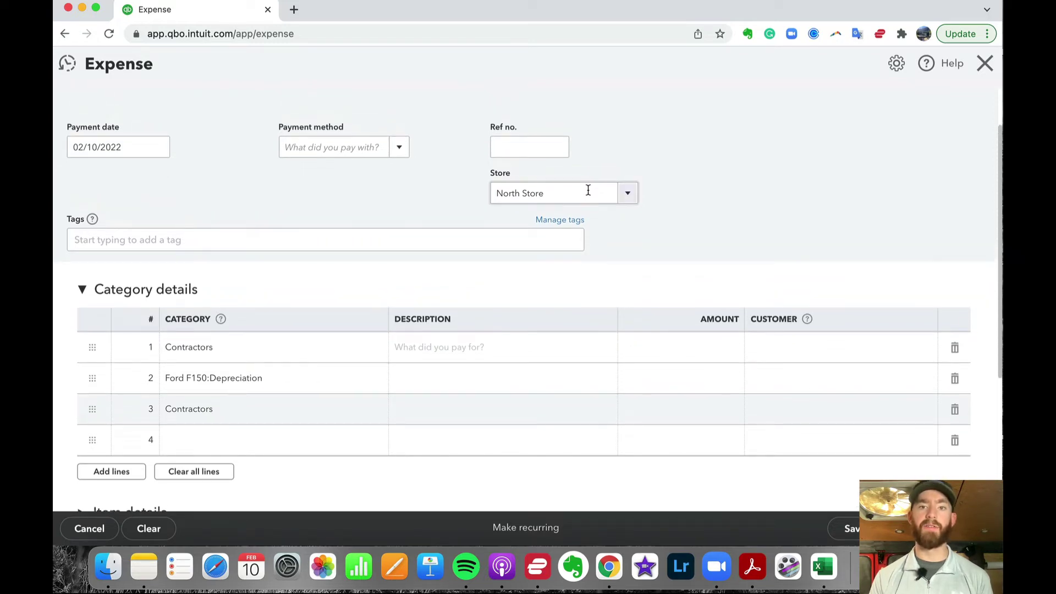
scroll(550, 275, down, 3)
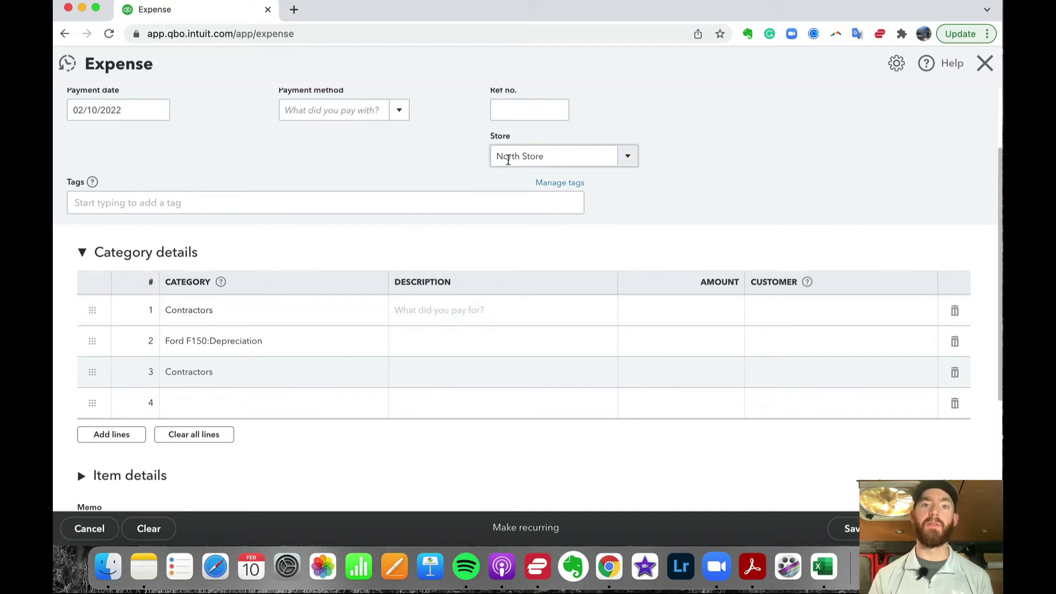
scroll(474, 151, up, 5)
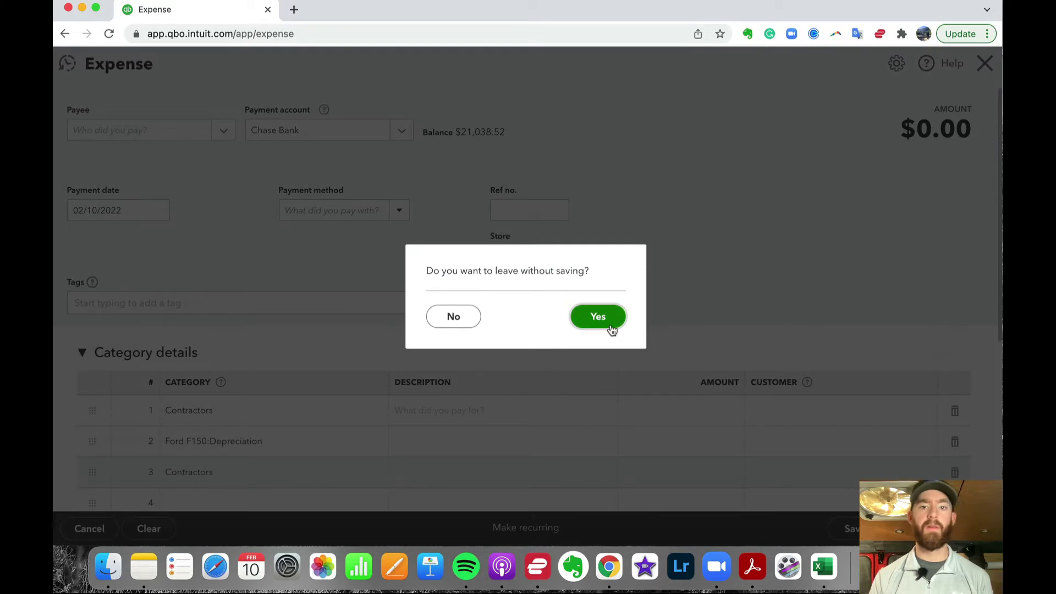
click(605, 321)
Start a new sales receipt and examine the columns of its first product or service line.
click(117, 109)
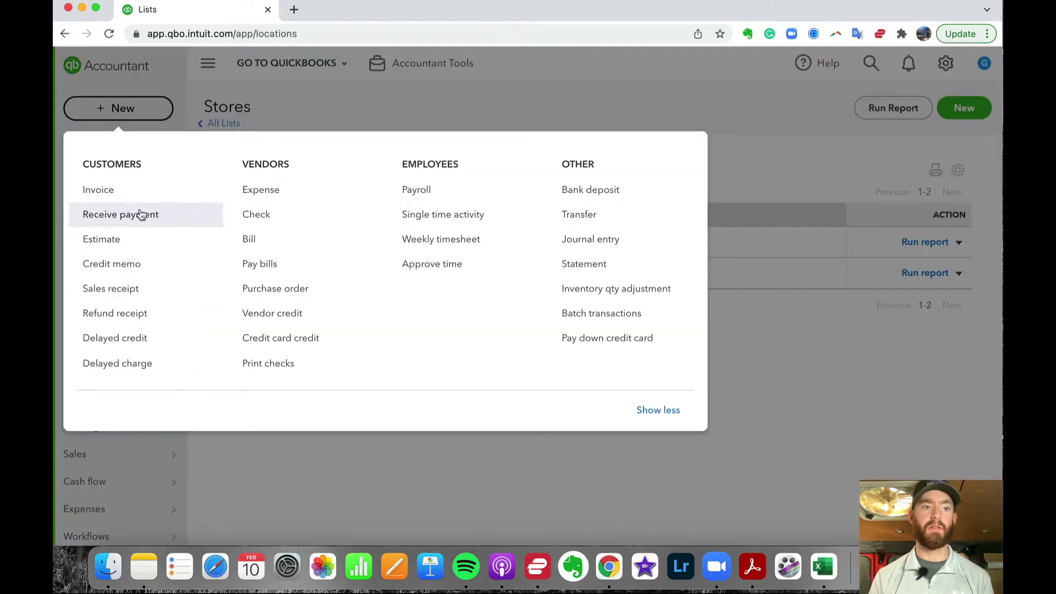
click(136, 290)
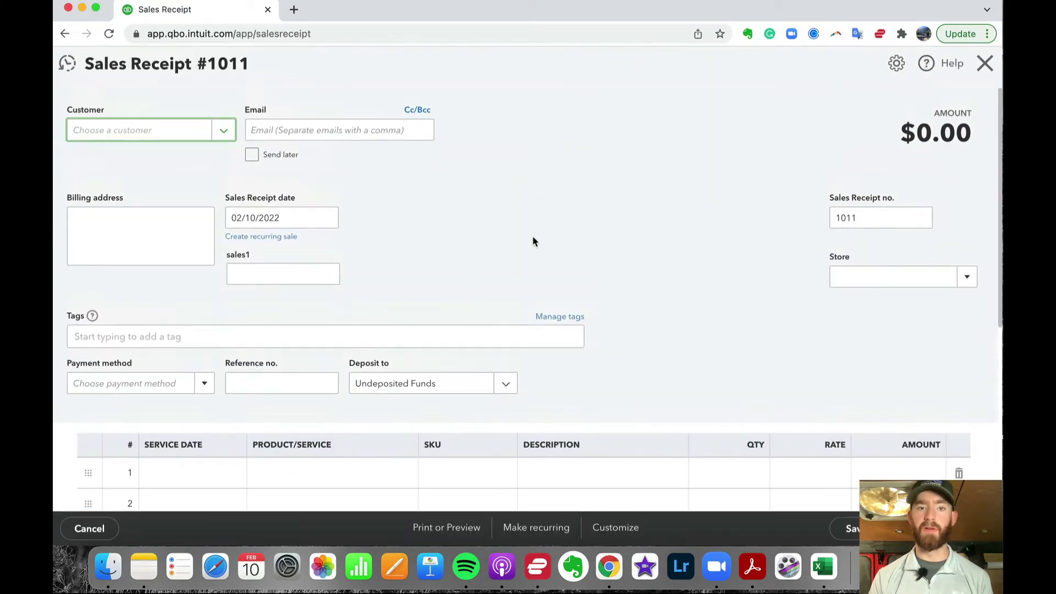
scroll(531, 241, down, 3)
click(223, 292)
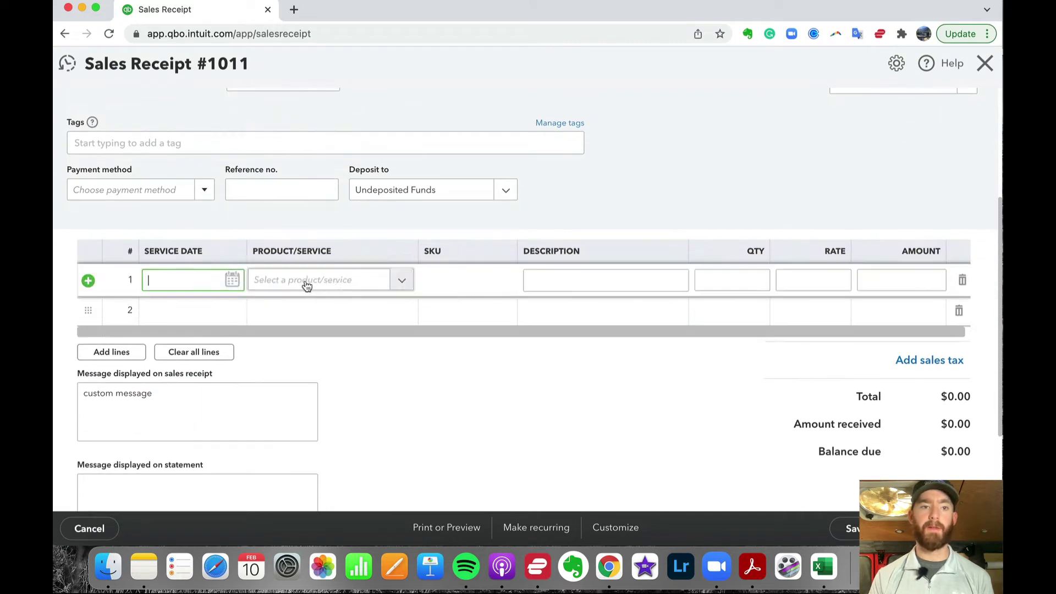
scroll(349, 366, up, 2)
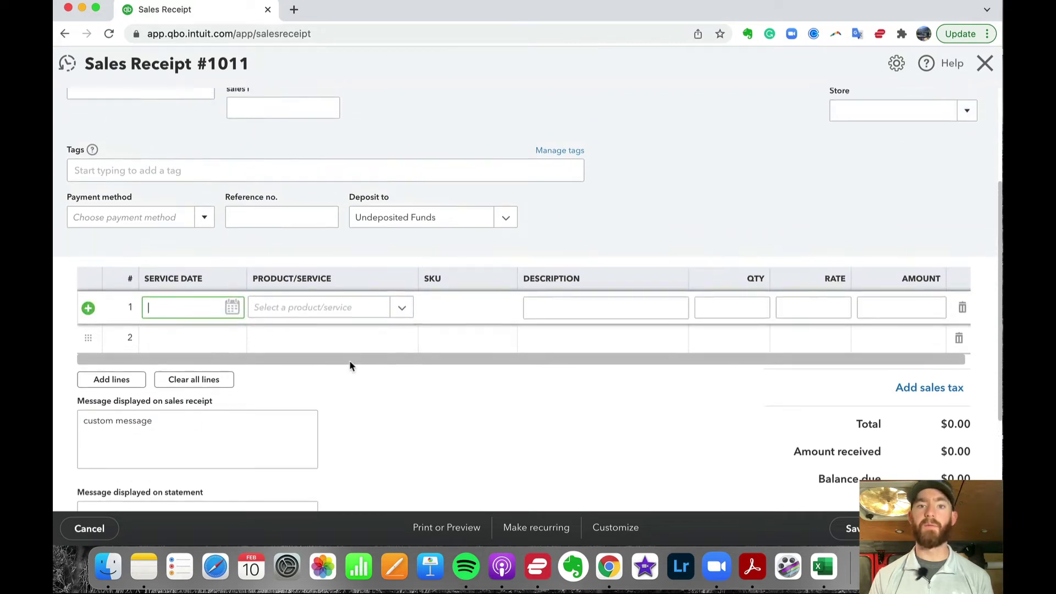
scroll(589, 251, up, 2)
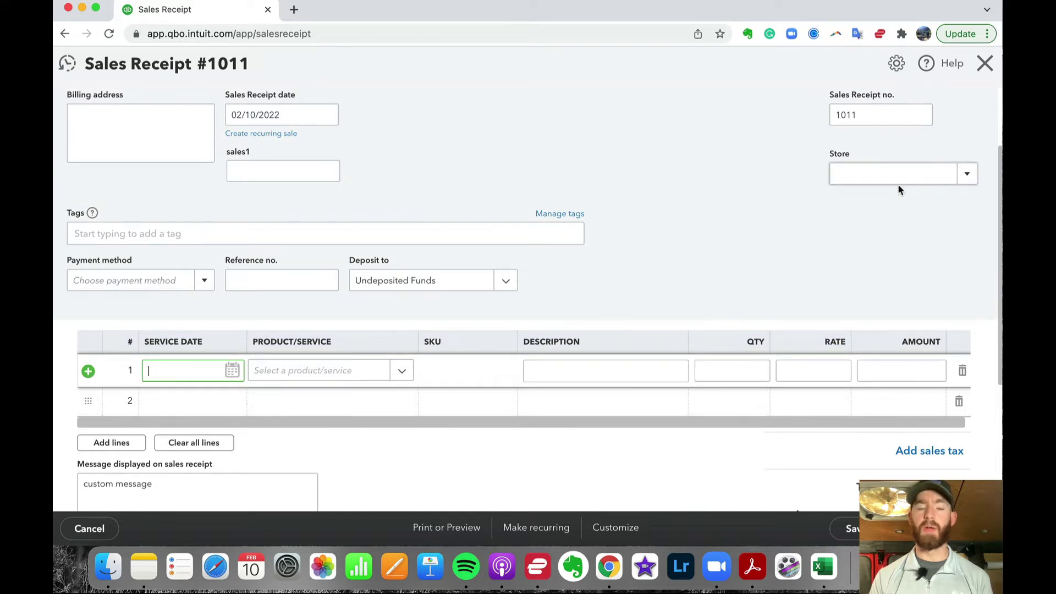
Check the Store field in the sales receipt's header and close the receipt.
click(974, 175)
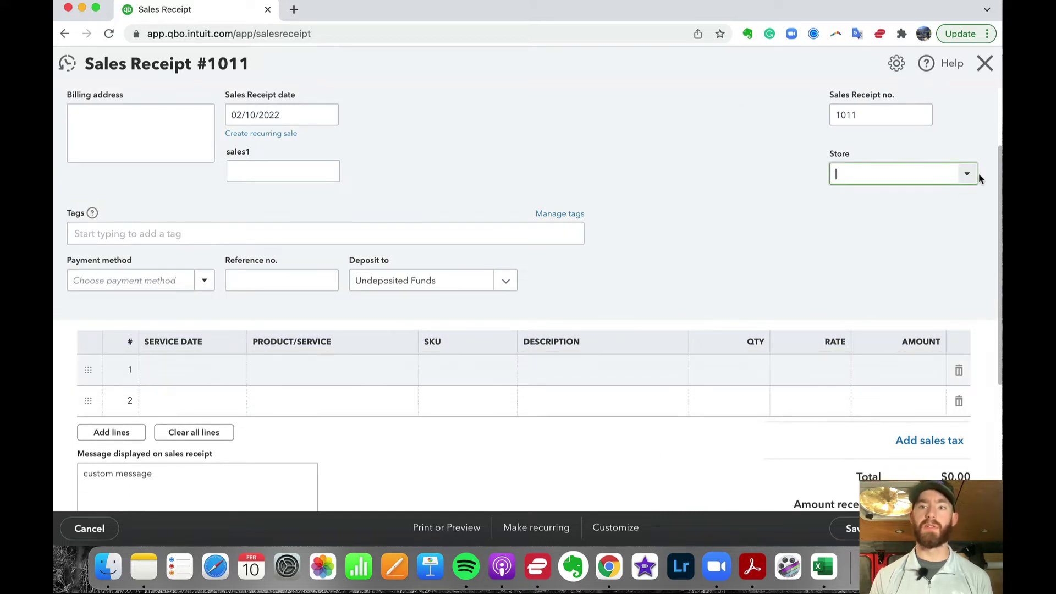
scroll(922, 219, up, 4)
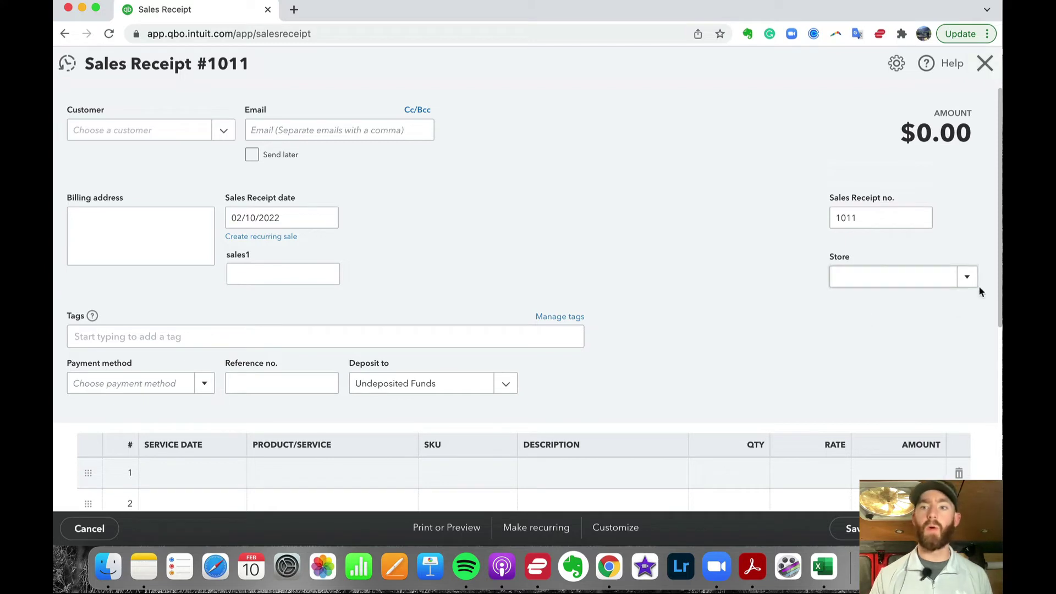
click(966, 278)
click(749, 260)
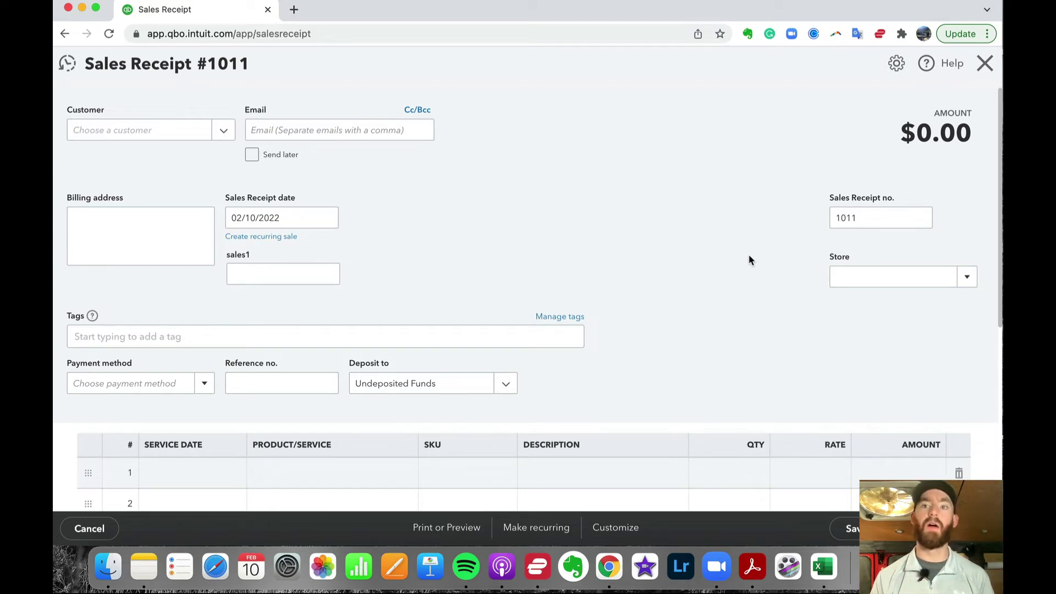
click(984, 63)
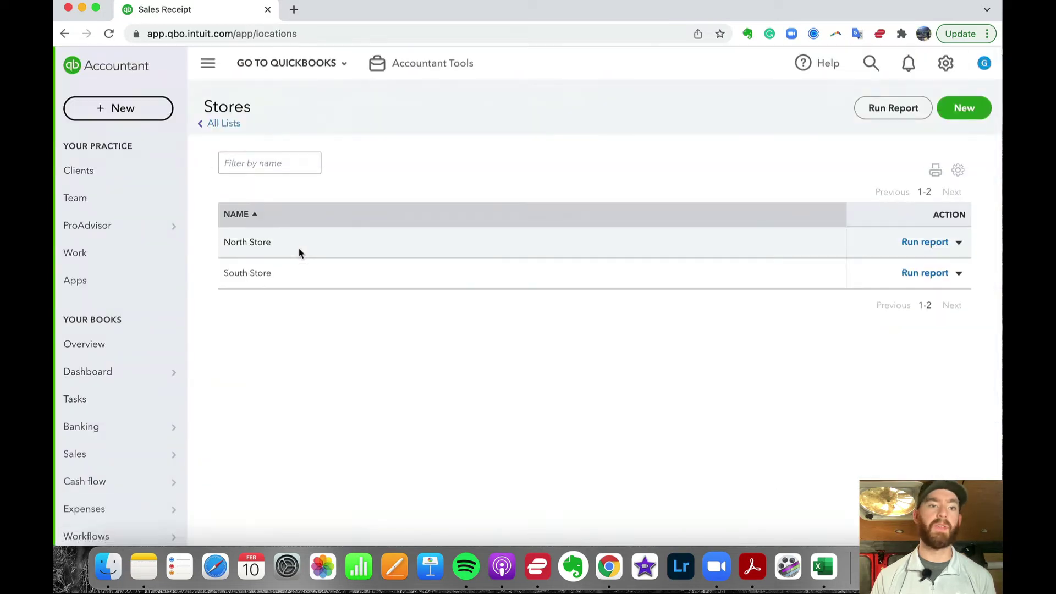
Start a new journal entry.
click(158, 111)
click(510, 112)
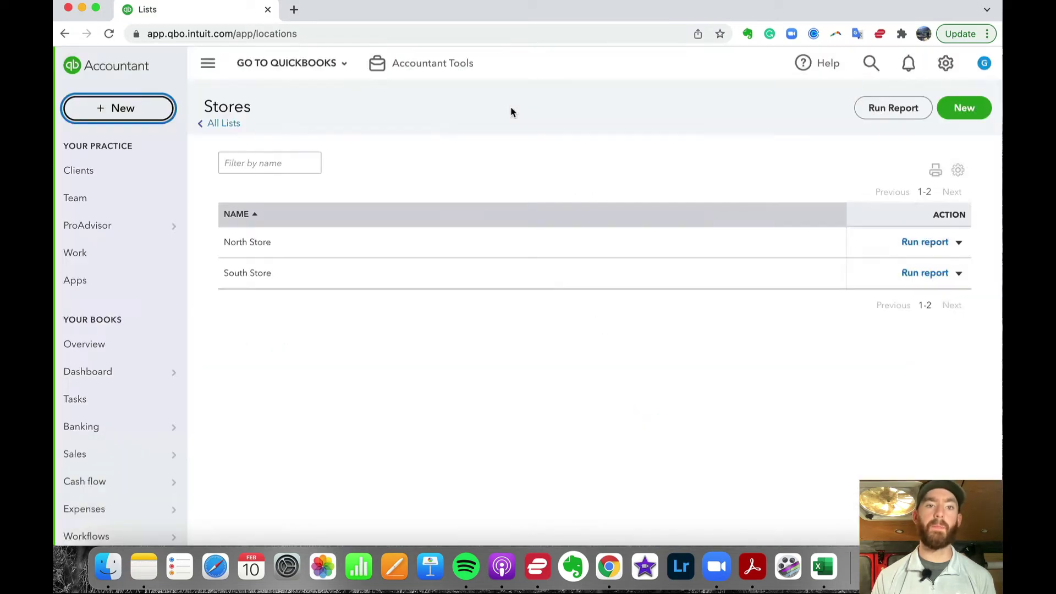
click(149, 113)
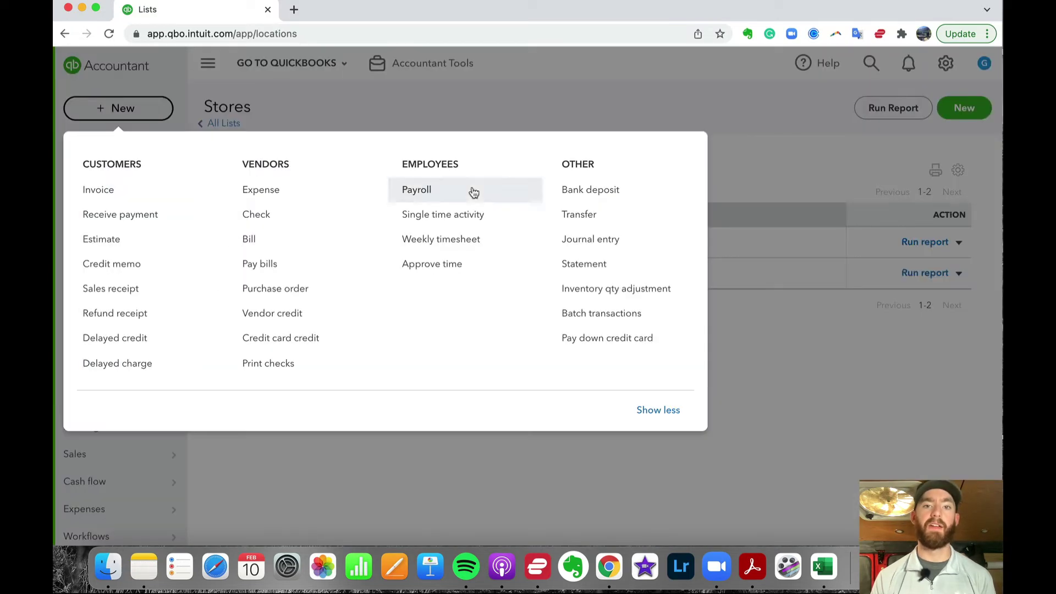
click(597, 237)
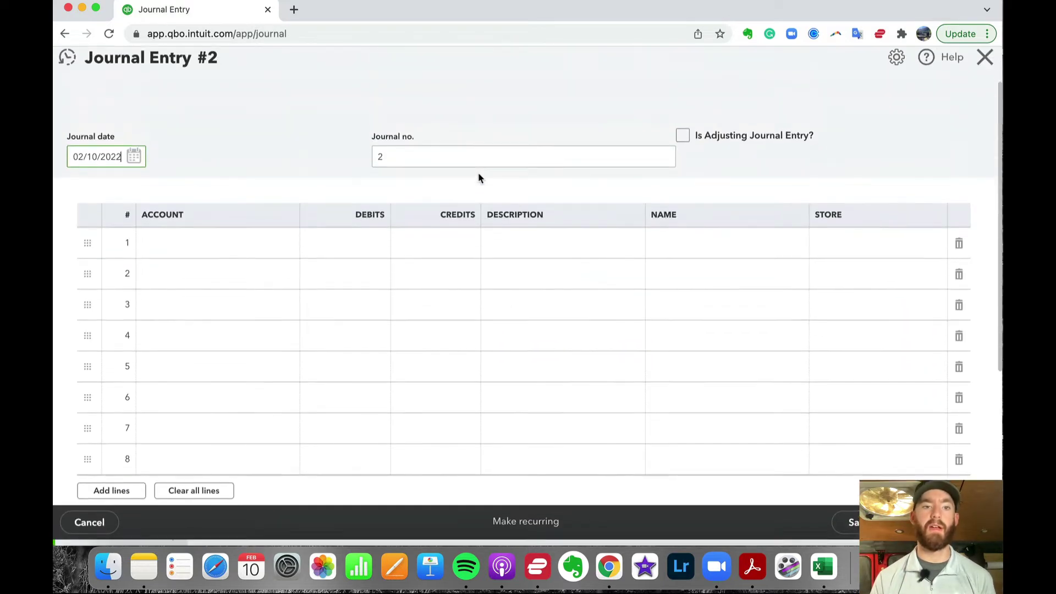
Enter Payroll Expenses with a 1.00 debit and Ford F150 with a 2.00 debit on the journal entry's first two lines.
click(215, 236)
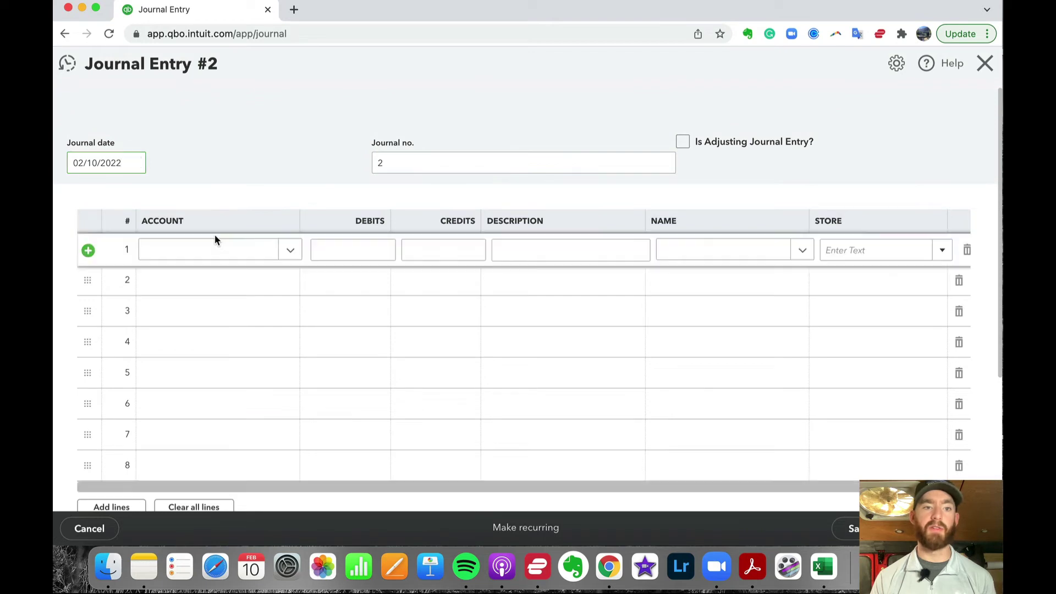
text(ex)
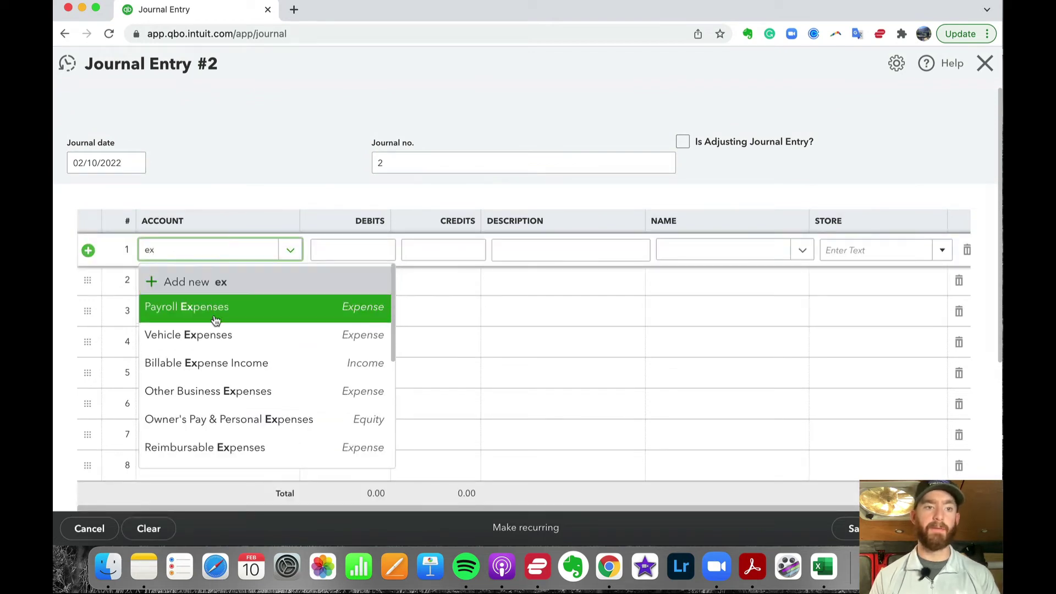
click(215, 306)
click(206, 289)
text(f)
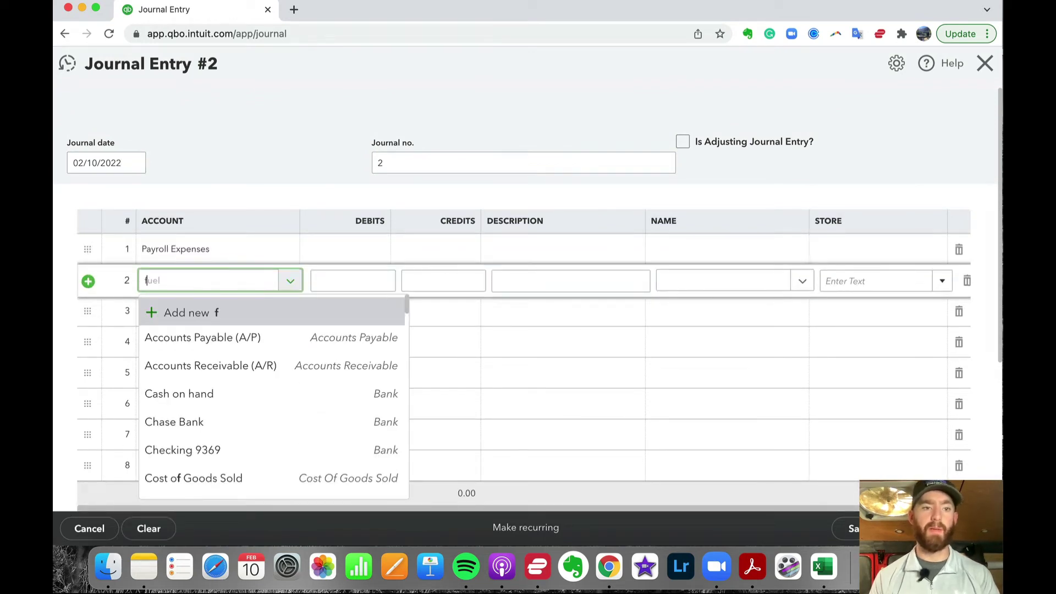
key(Tab)
text(2)
click(302, 143)
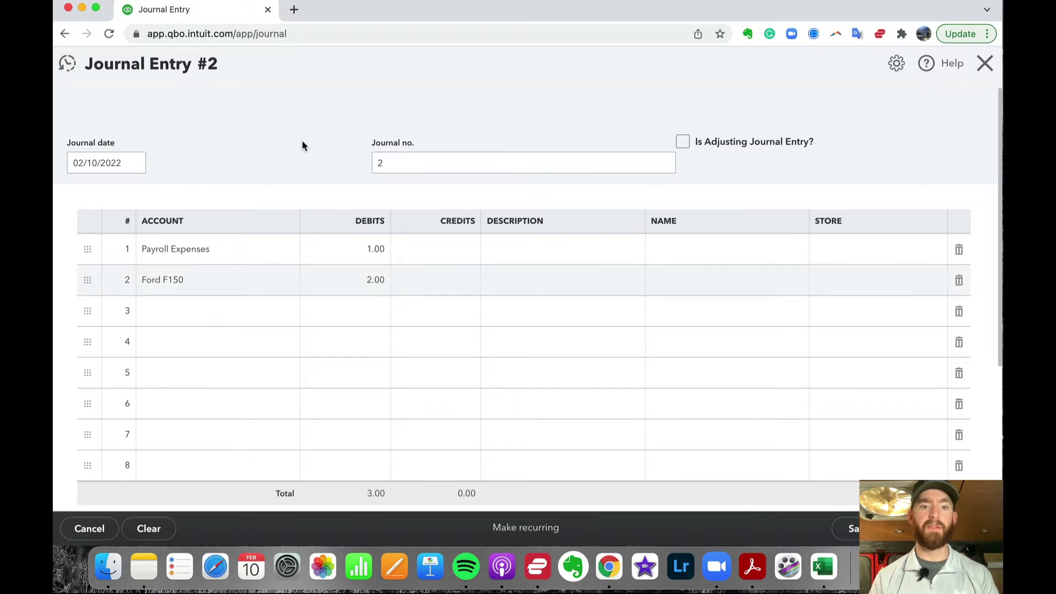
Balance the journal entry with a third line crediting 3.00 to Cash on hand.
click(219, 313)
click(292, 312)
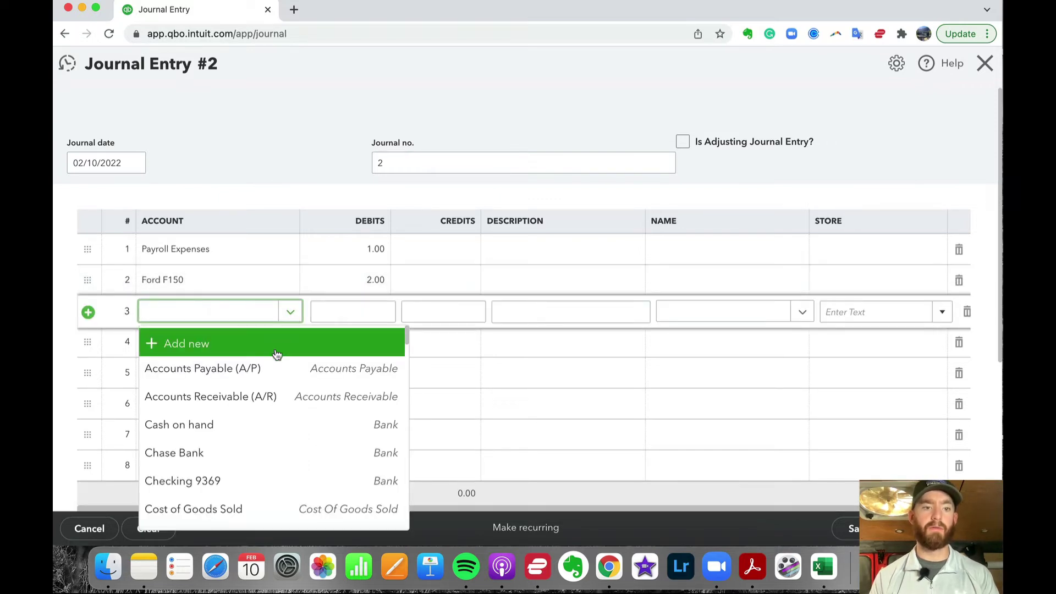
scroll(264, 401, down, 1)
click(263, 413)
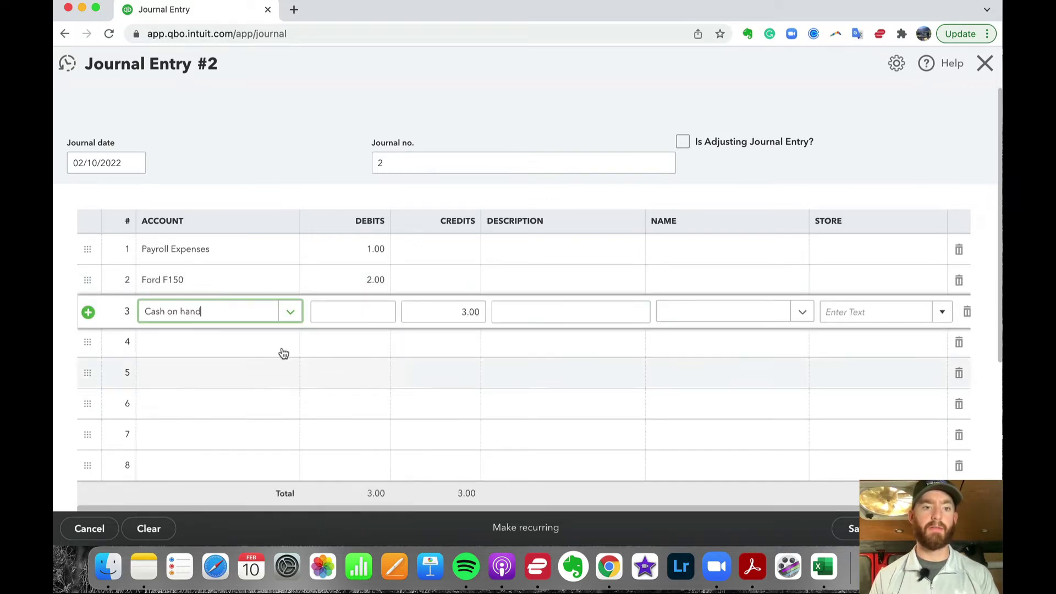
click(320, 146)
Assign the journal entry's Ford F150 line to North Store and its Payroll Expenses line to South Store.
click(859, 283)
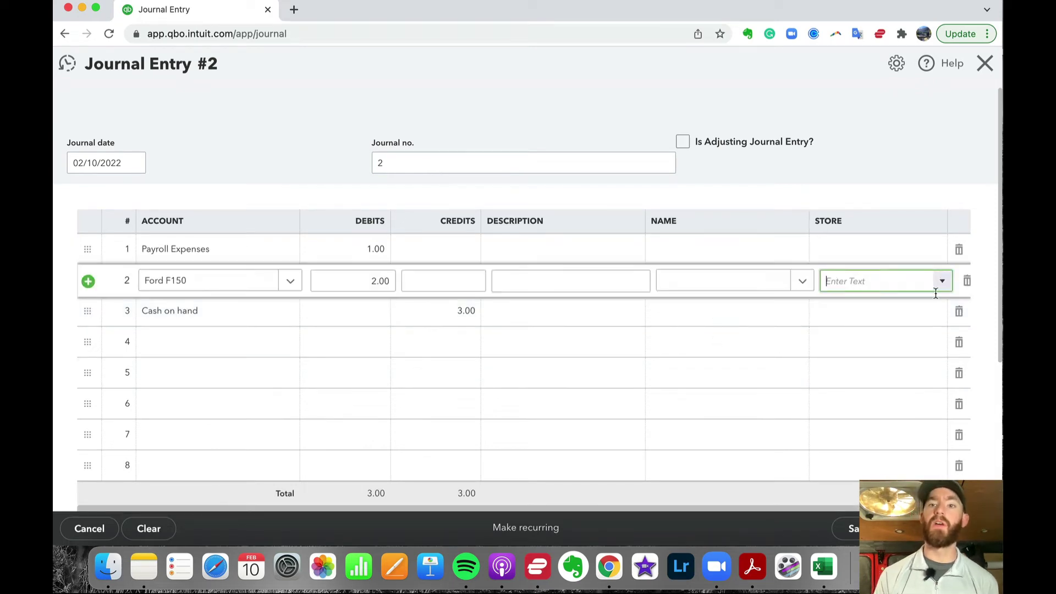
click(943, 281)
click(909, 330)
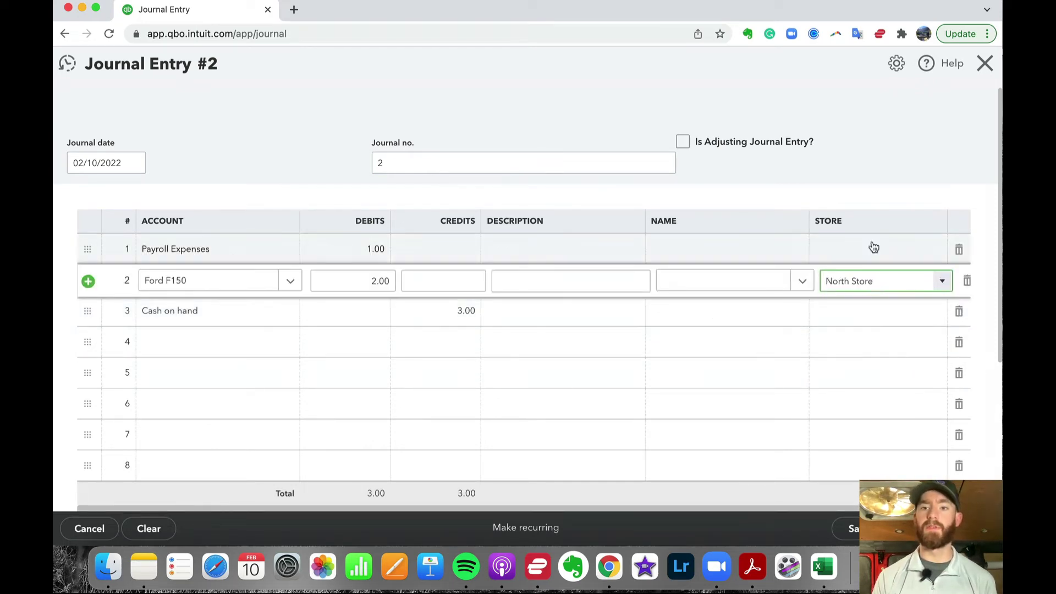
click(929, 251)
click(943, 250)
click(905, 321)
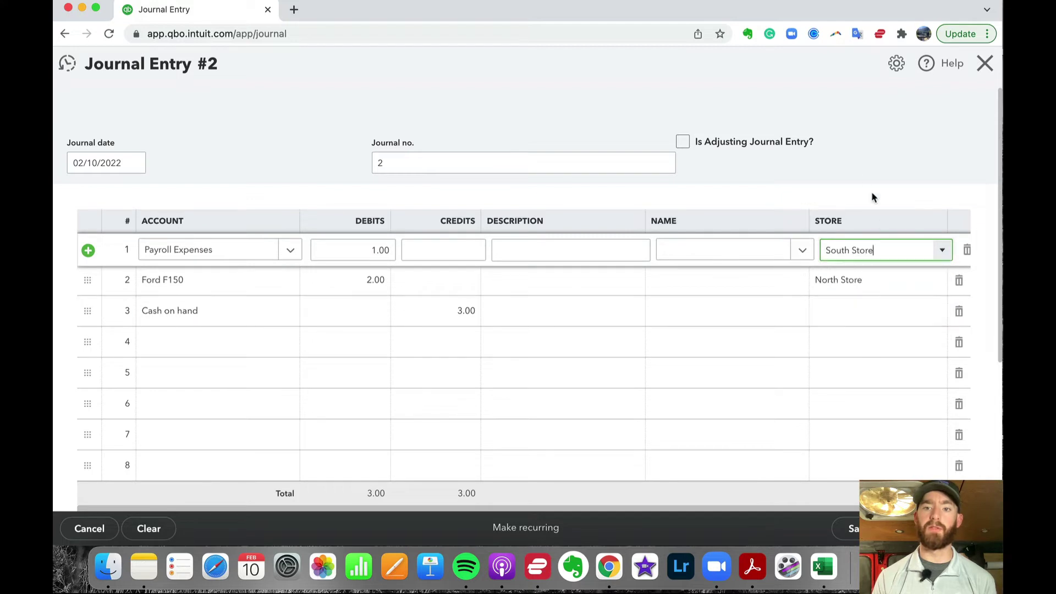
click(853, 160)
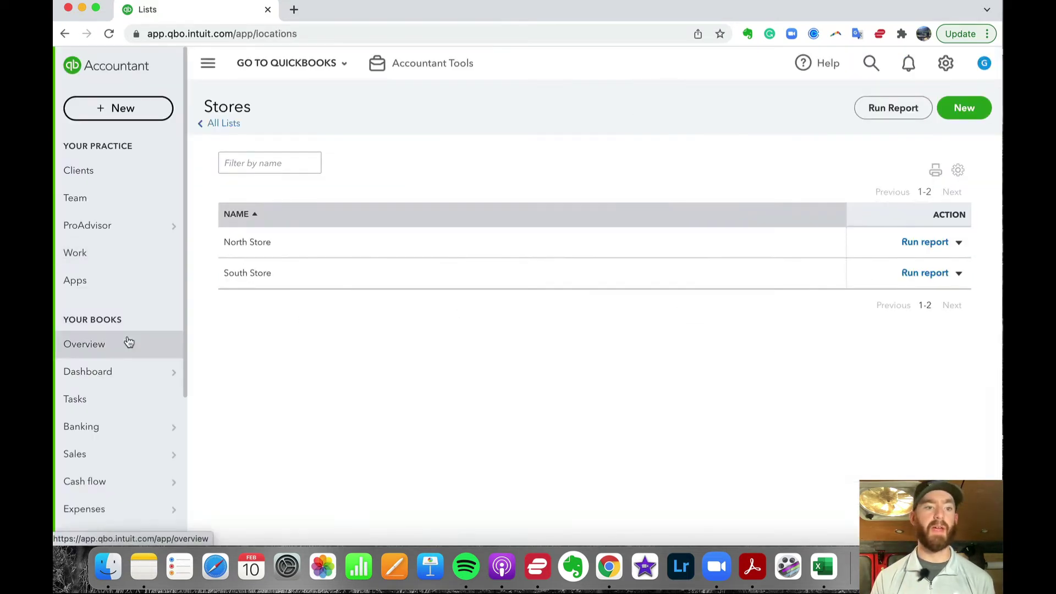
Open the bank transactions and bring the list of transactions for review into view.
mouse_move(128, 391)
click(235, 396)
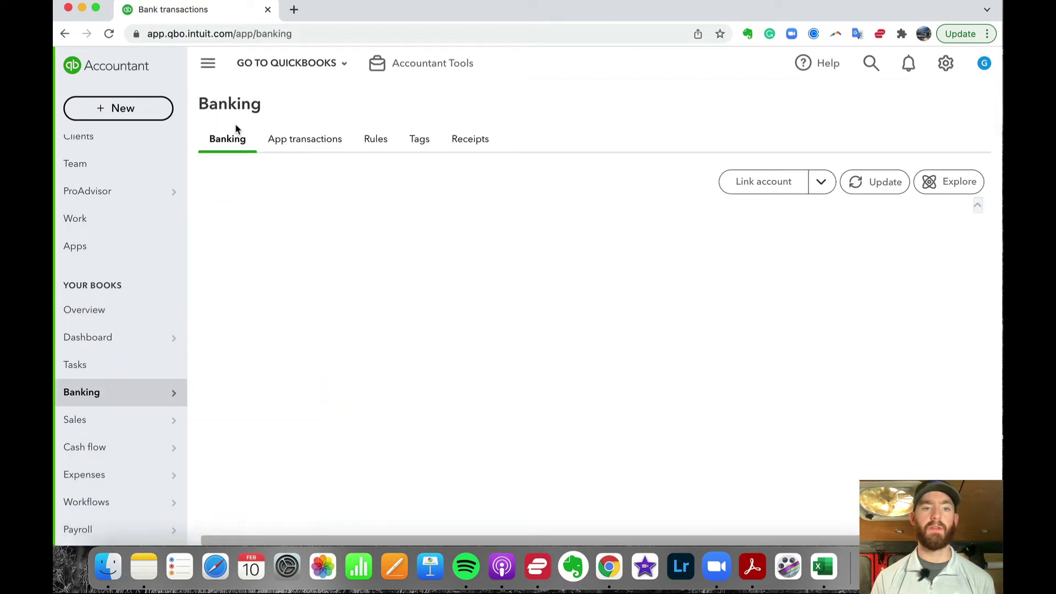
scroll(701, 311, down, 7)
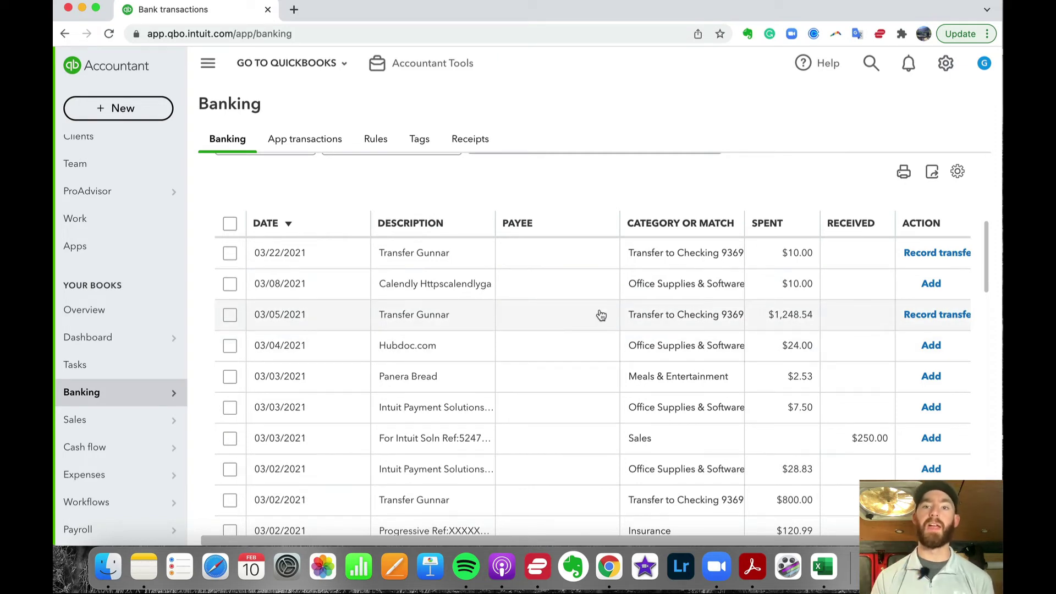
Expand the 03/05/2021 bank transaction for $1,248.54 and switch it to Categorize to examine its Location field.
click(600, 315)
scroll(599, 313, down, 2)
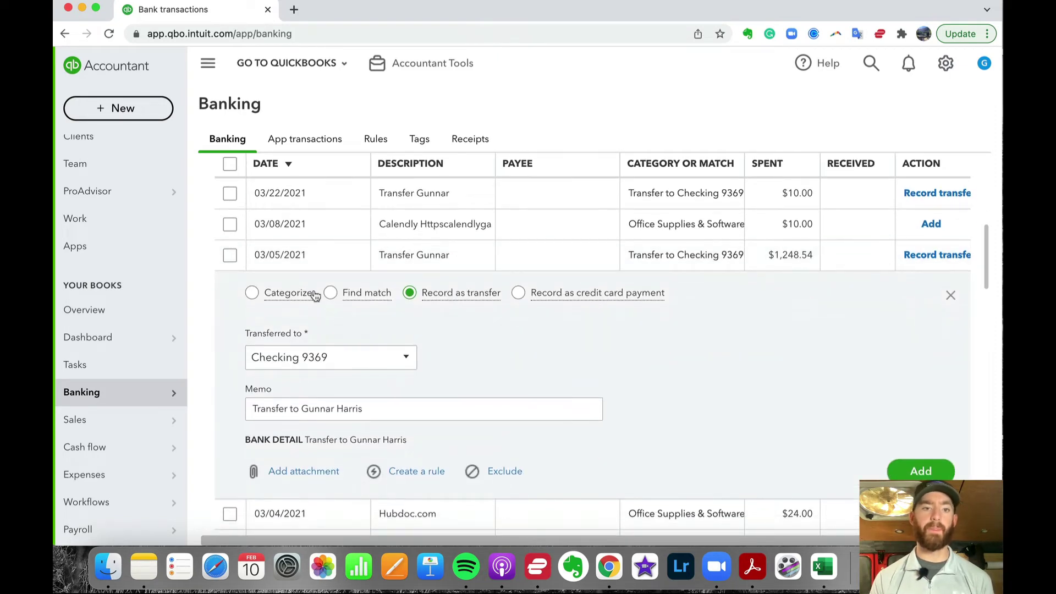
click(283, 300)
scroll(591, 331, down, 2)
scroll(596, 332, down, 3)
scroll(380, 336, up, 2)
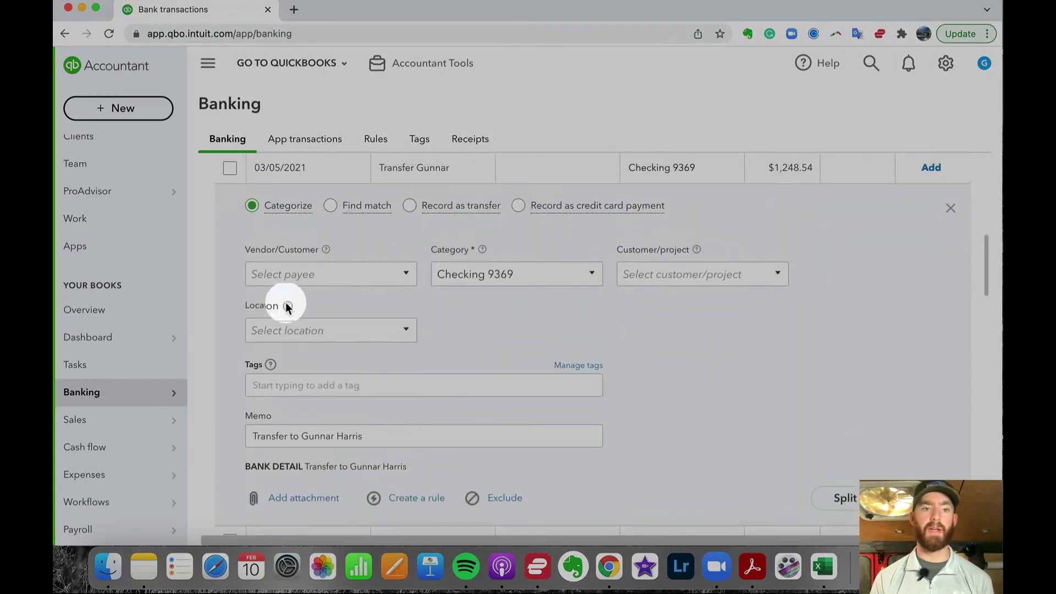
Examine the location choices for the $1,248.54 bank transaction, then return to the bank account overview.
click(408, 331)
click(500, 337)
scroll(500, 337, up, 2)
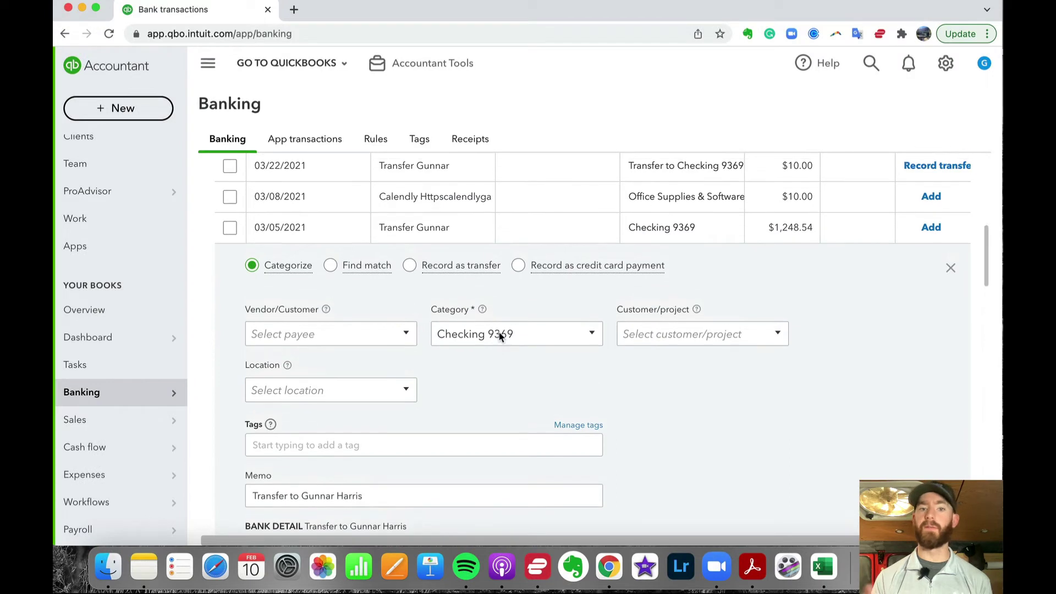
click(405, 390)
scroll(507, 384, up, 10)
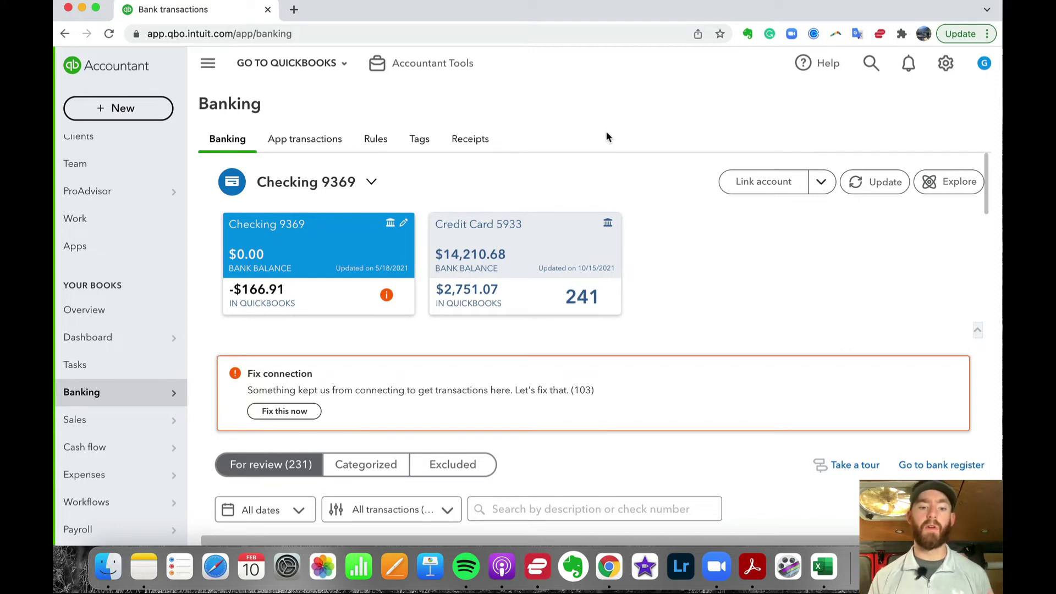
Duplicate the banking page into two additional browser tabs and go back to the original one.
right_click(235, 13)
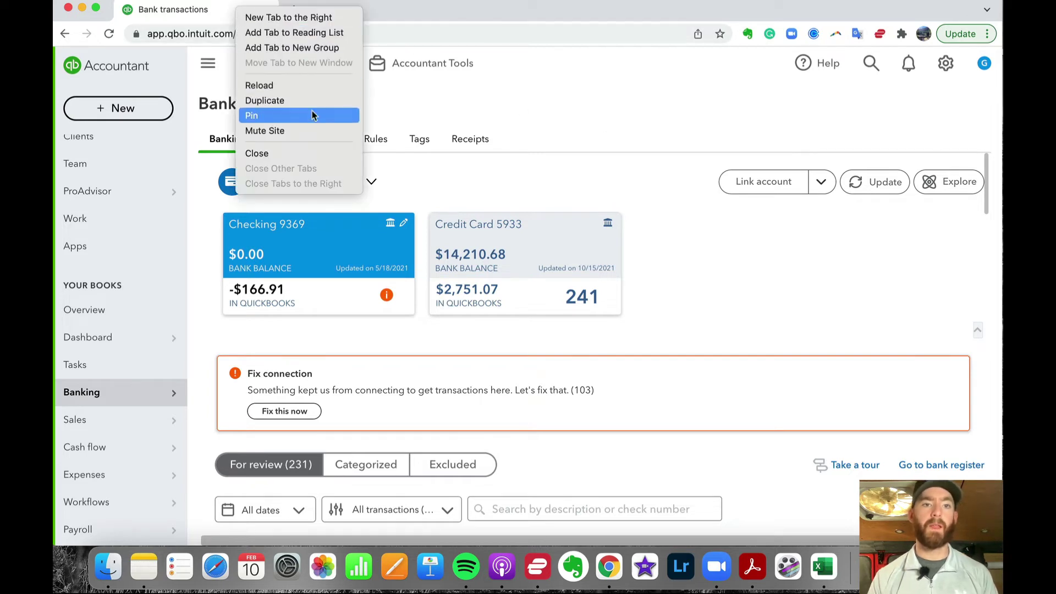
click(314, 99)
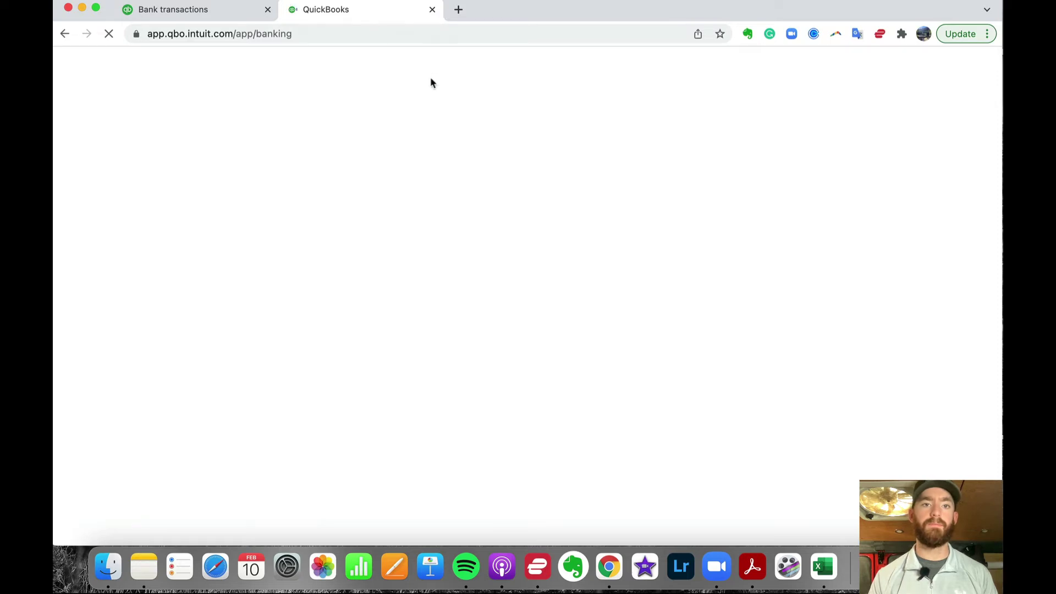
click(138, 10)
Search the reports for "by stor" and open the Profit and Loss by Store report.
scroll(322, 354, down, 5)
scroll(118, 439, down, 3)
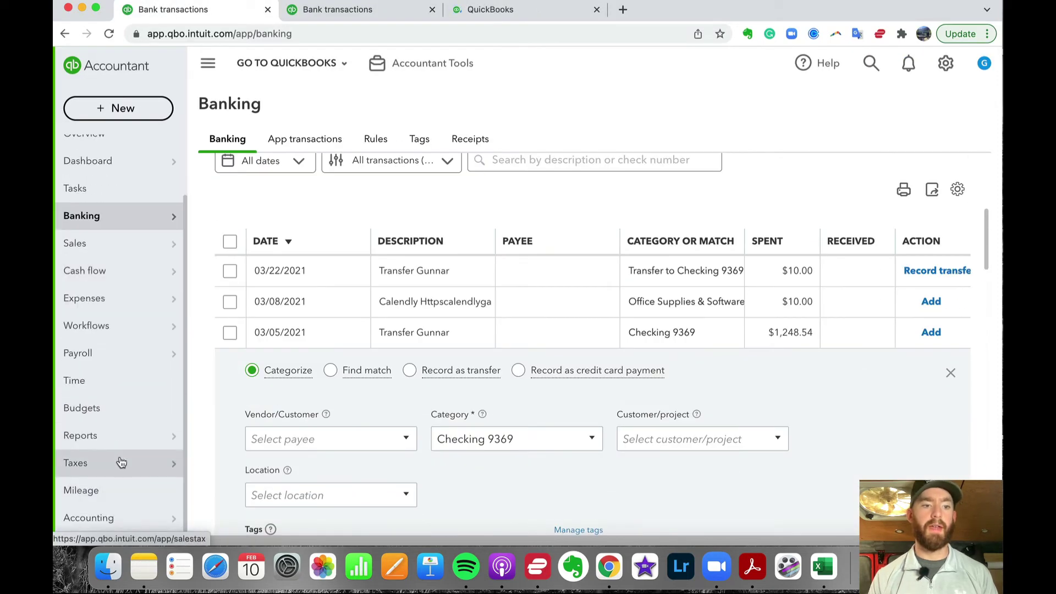
mouse_move(158, 435)
click(212, 435)
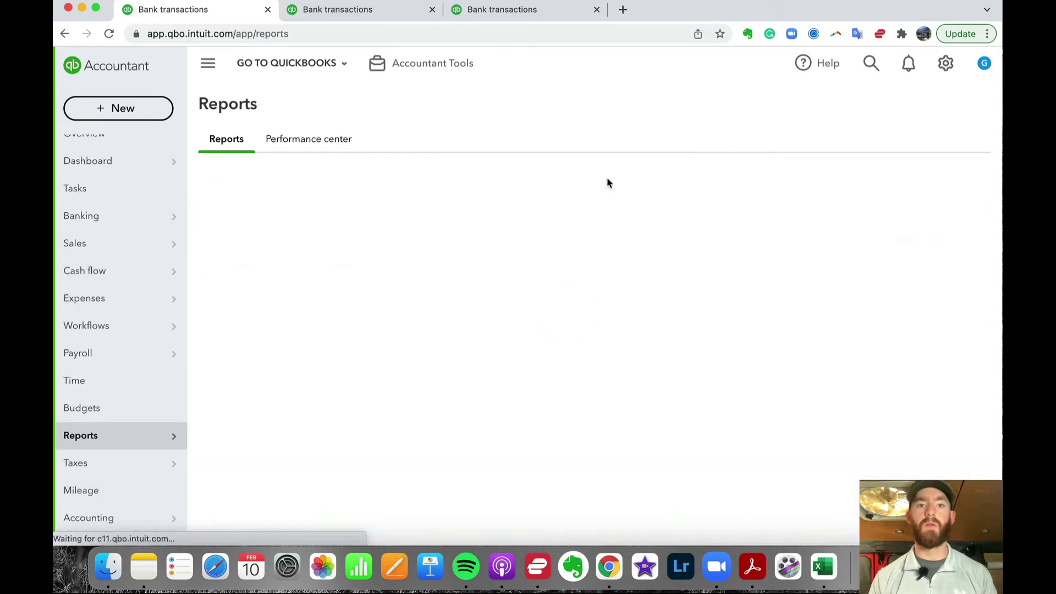
click(682, 227)
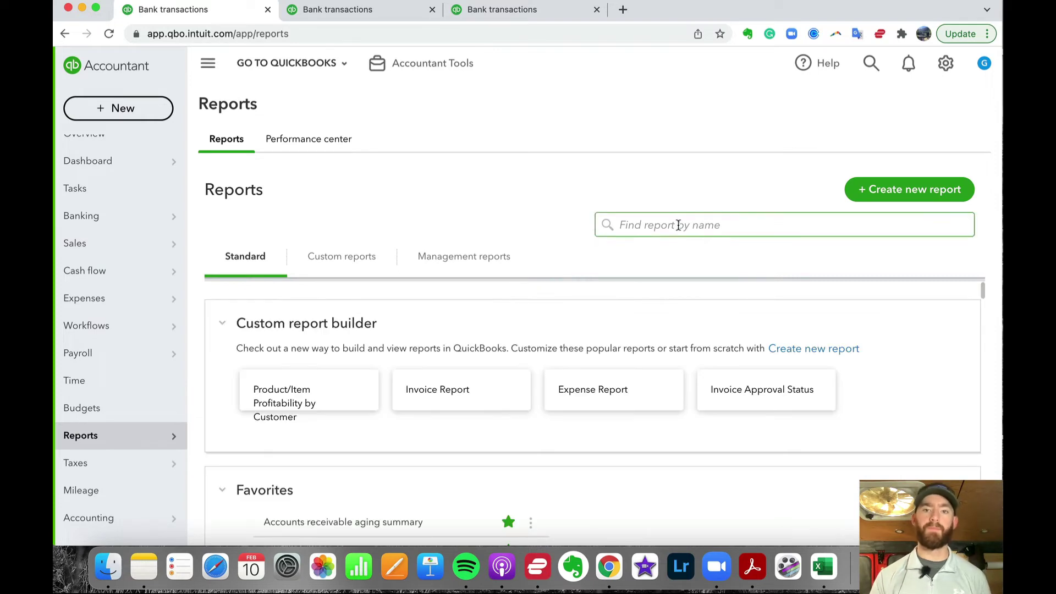
text(by)
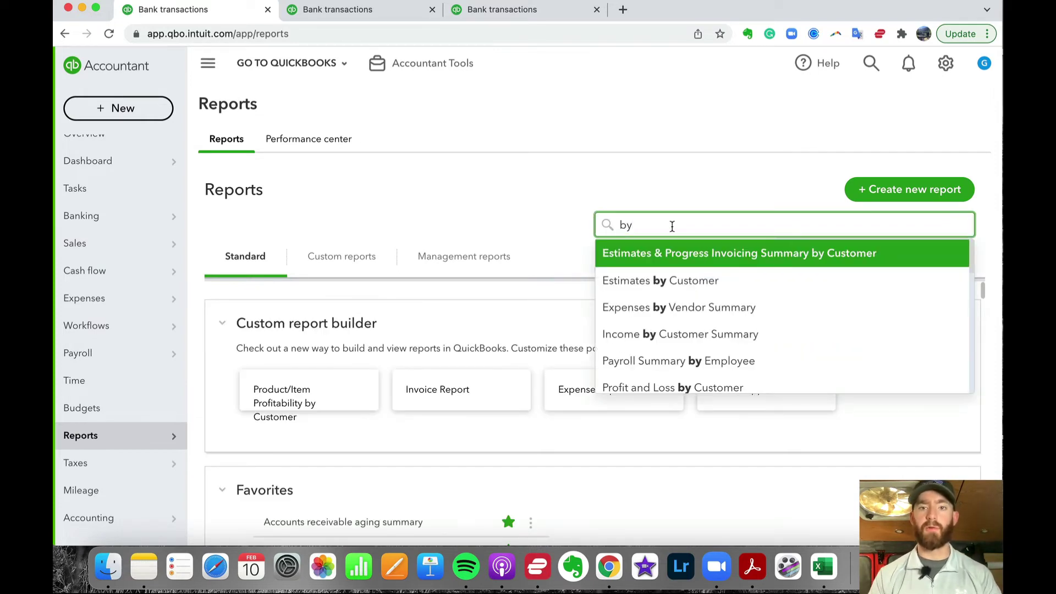
text( styor)
key(BackSpace)
key(BackSpace)
key(BackSpace)
text(or)
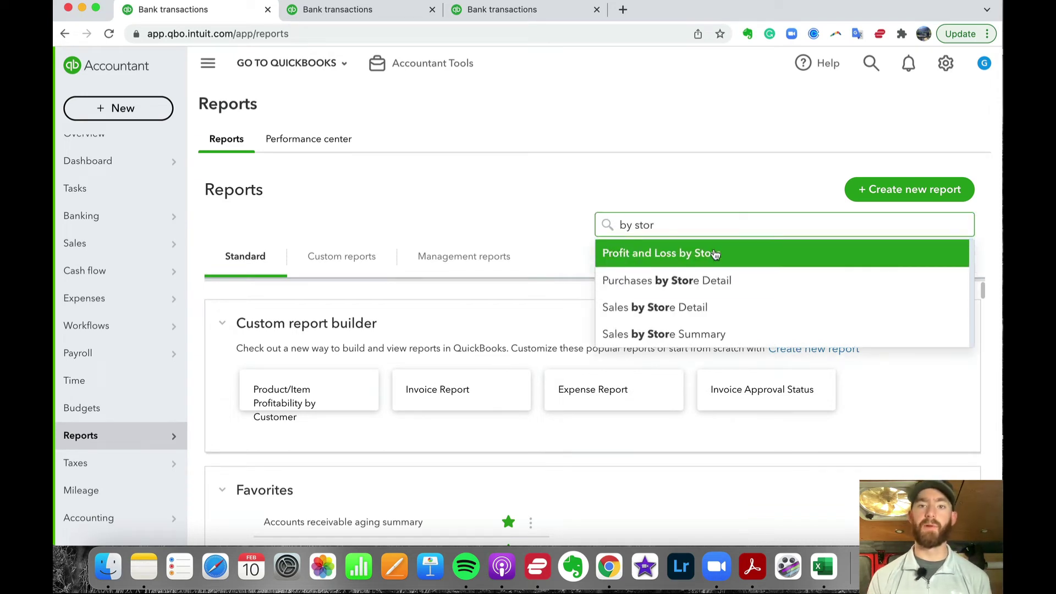
click(730, 260)
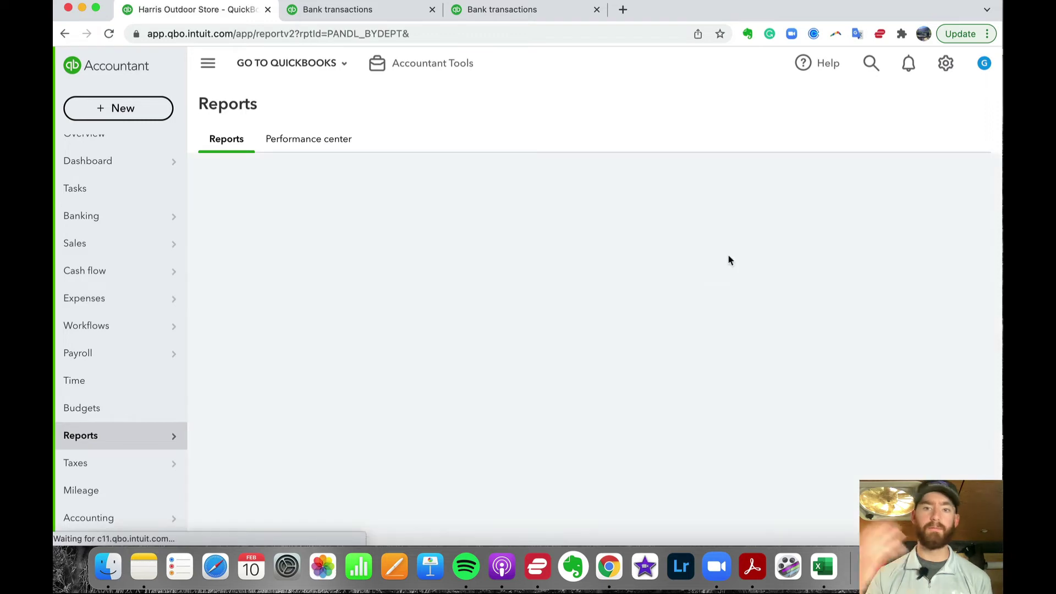
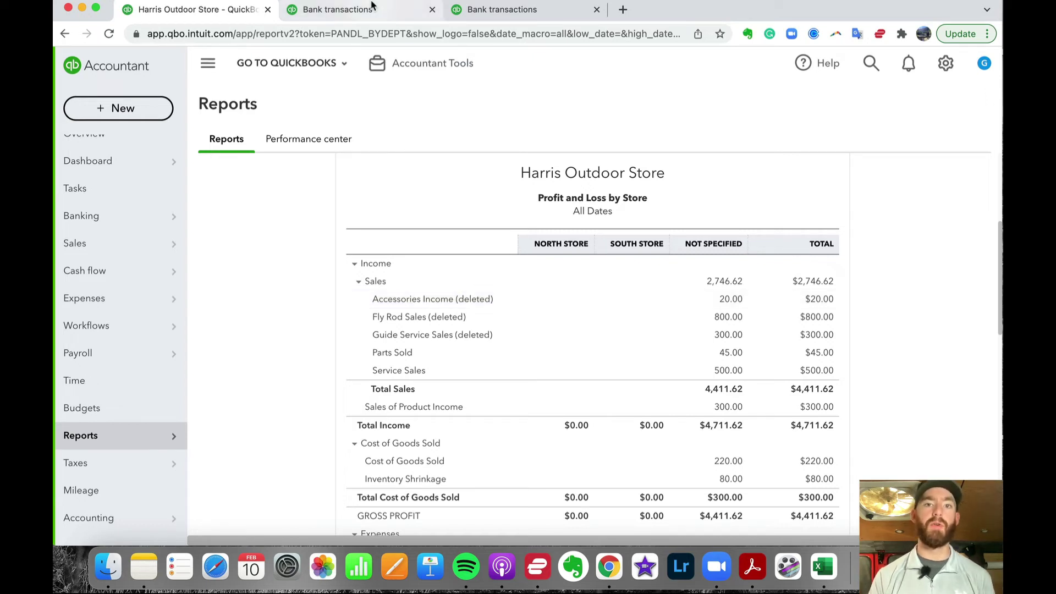
Open the Recurring Transactions list in the second browser tab.
click(352, 9)
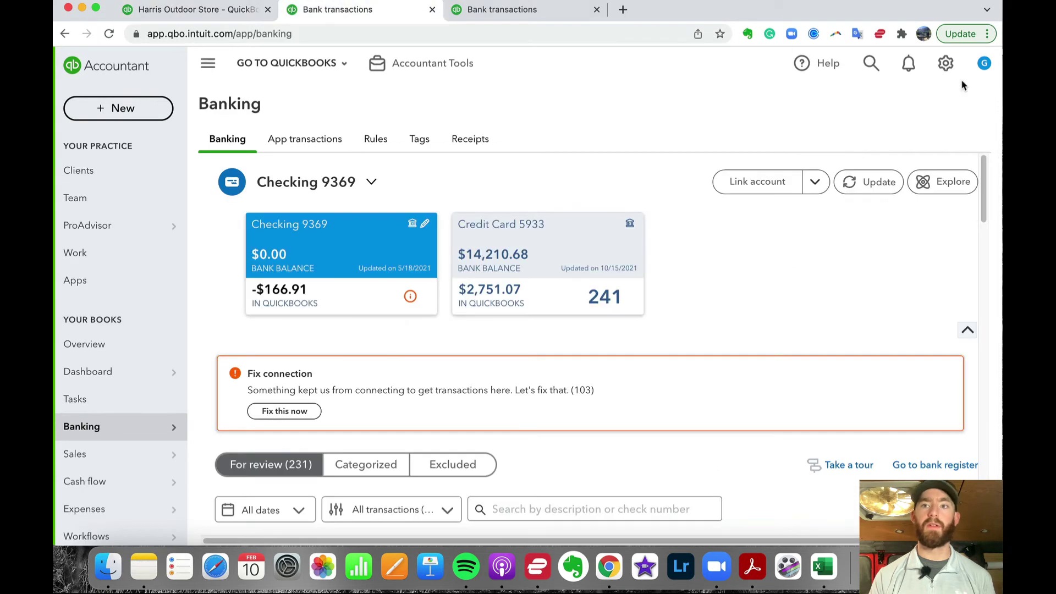
click(946, 63)
click(572, 187)
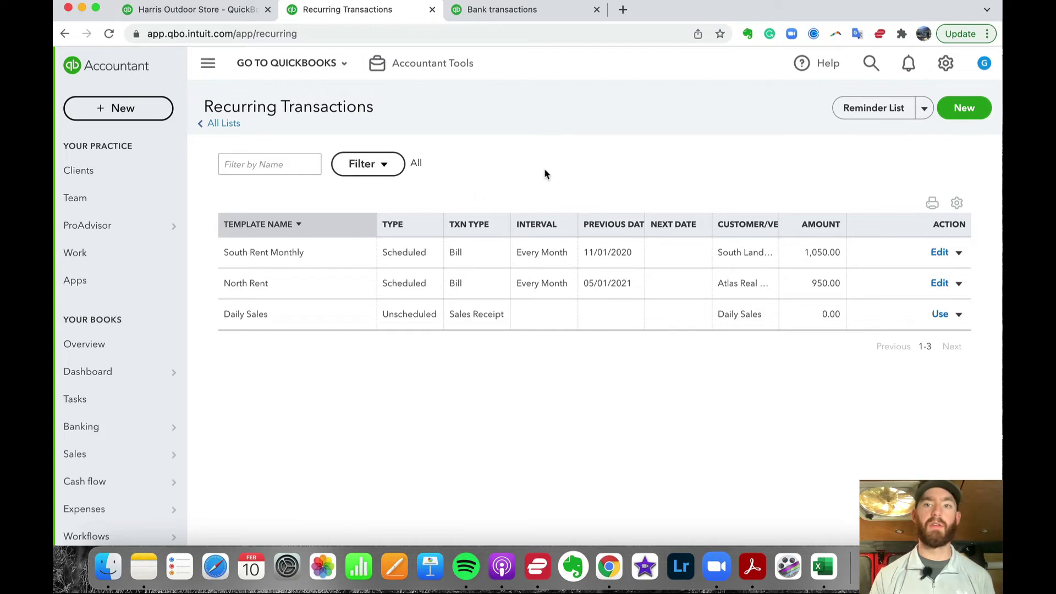
Start a new recurring transaction template with the transaction type Journal Entry.
click(972, 110)
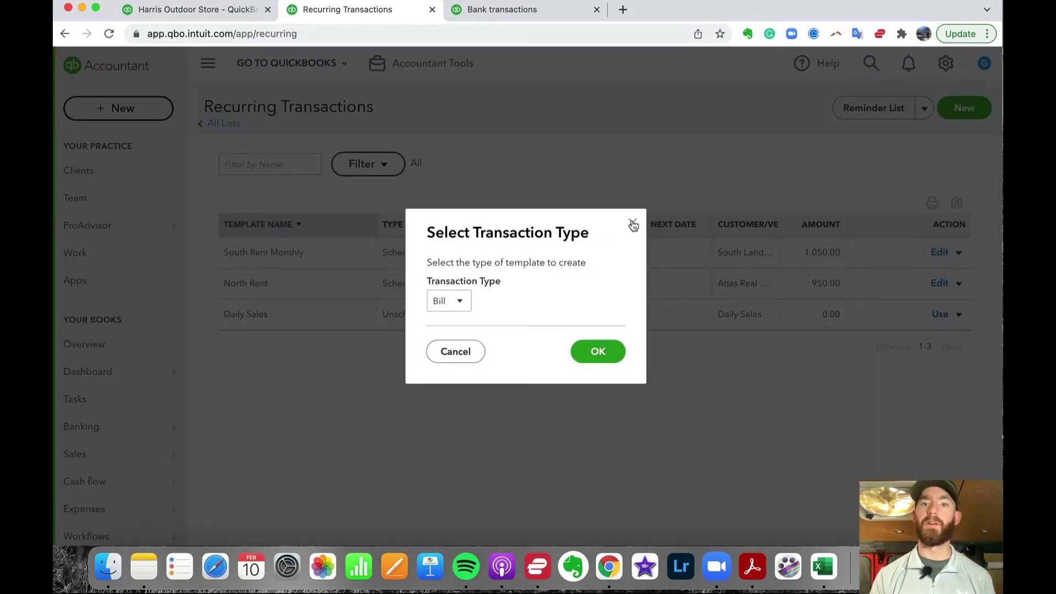
click(633, 225)
click(968, 109)
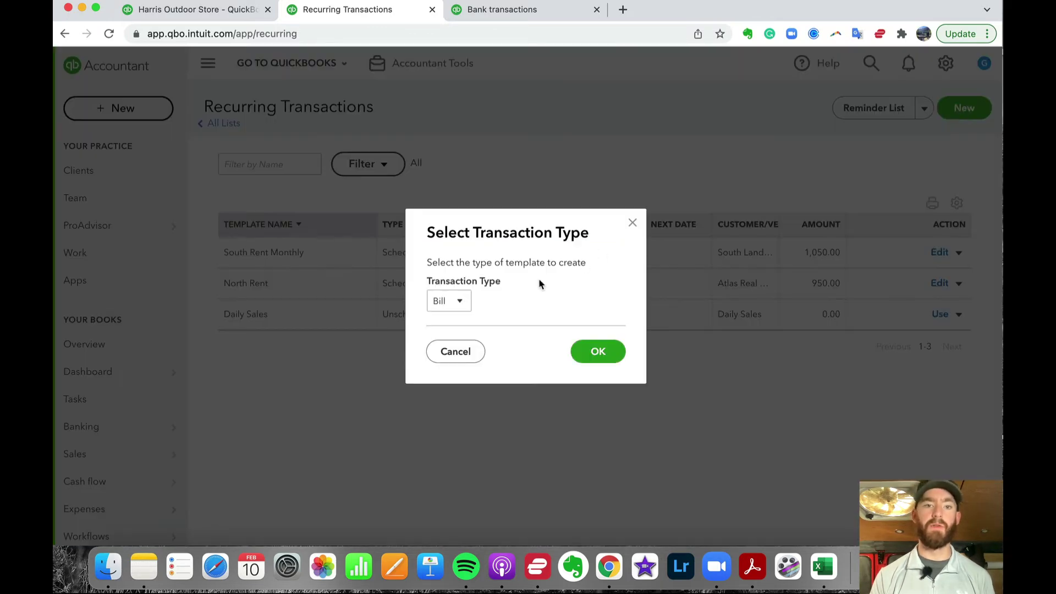
click(459, 300)
scroll(481, 330, down, 3)
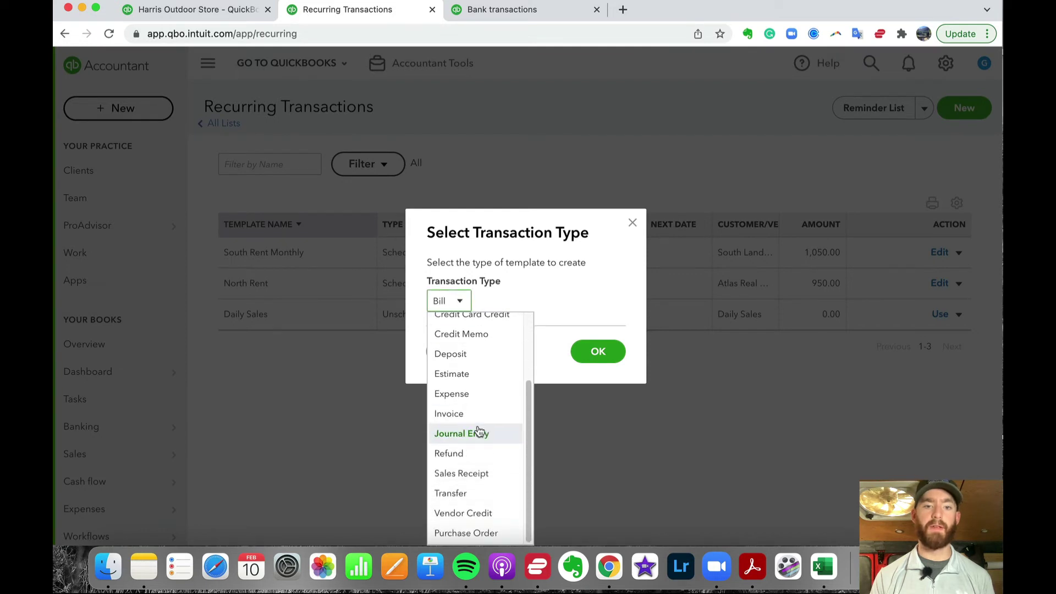
click(632, 223)
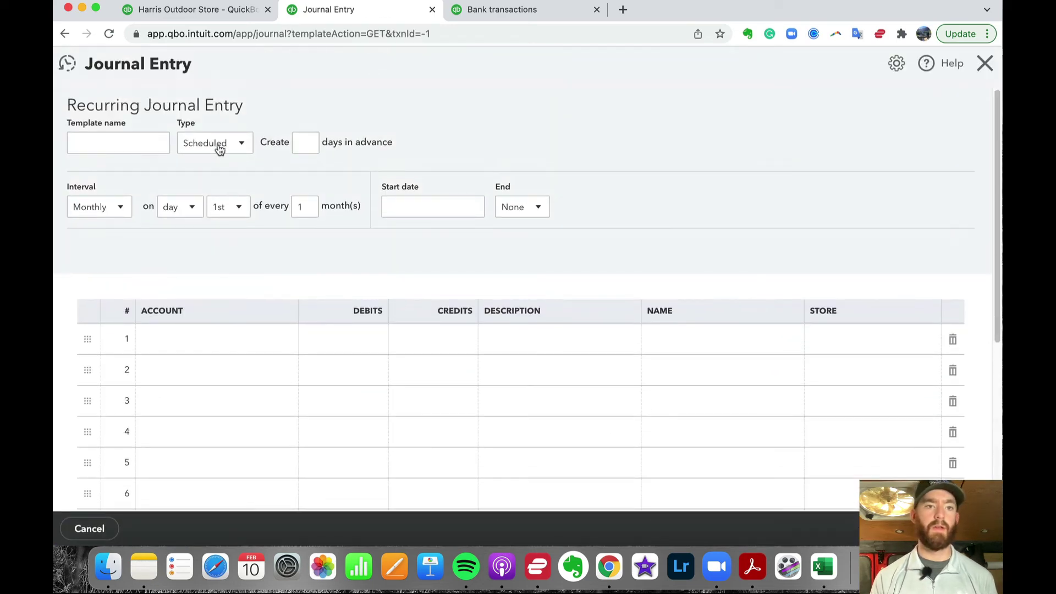
Set the recurring journal entry's type to Unscheduled and briefly consult the Profit and Loss by Store report.
click(217, 145)
click(221, 212)
scroll(591, 162, down, 3)
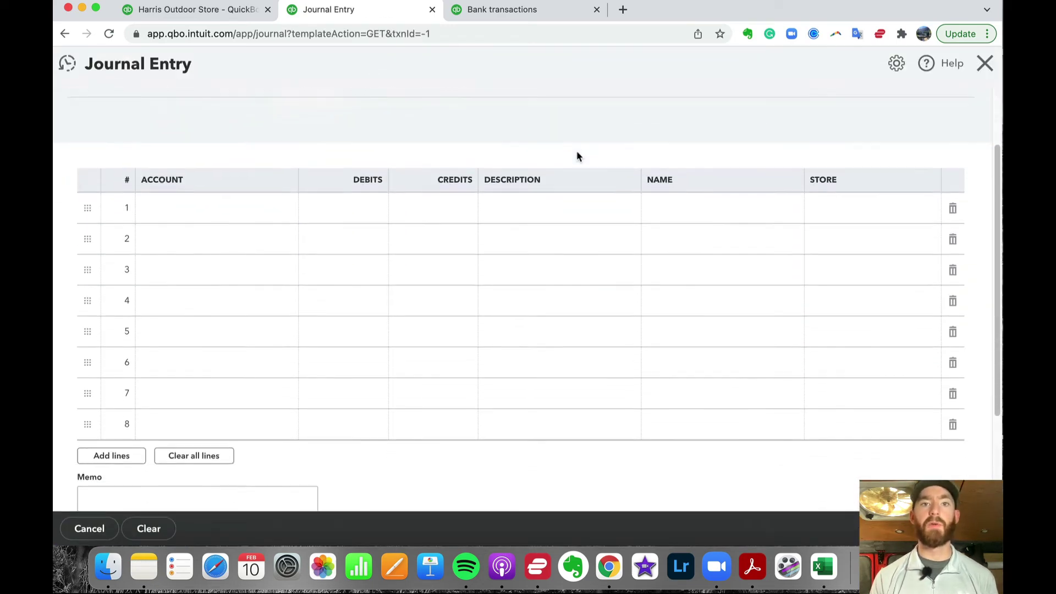
click(220, 12)
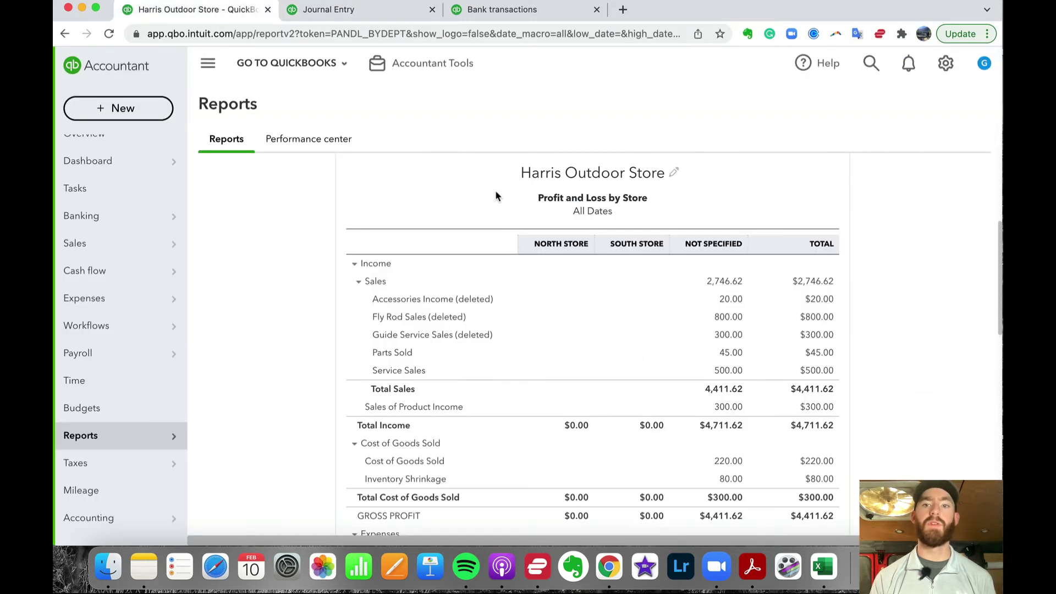
click(360, 10)
Choose Sales as the account on the first and second lines of the recurring journal entry.
click(227, 203)
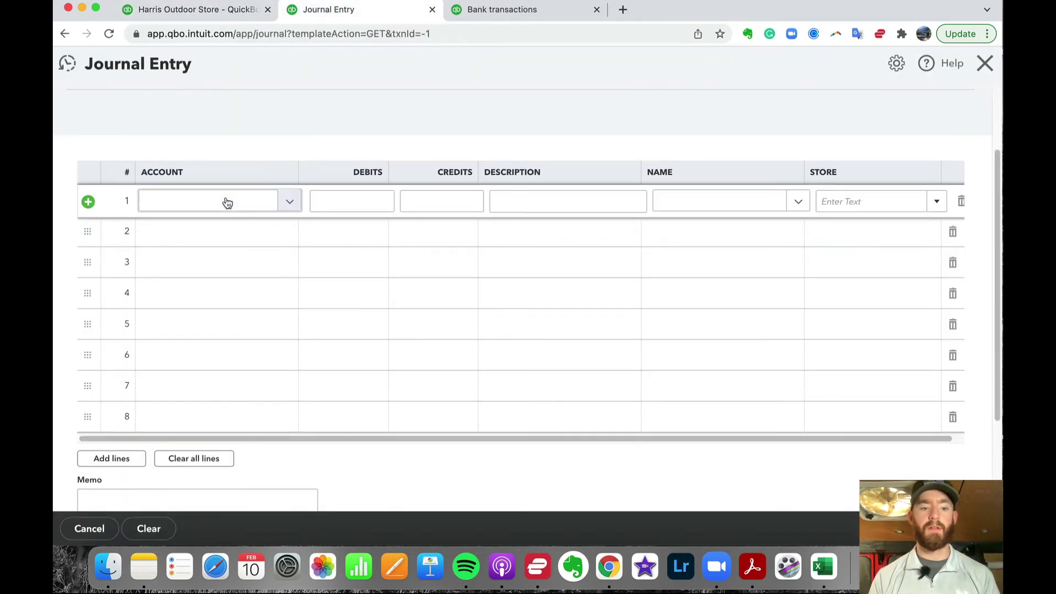
text(sales)
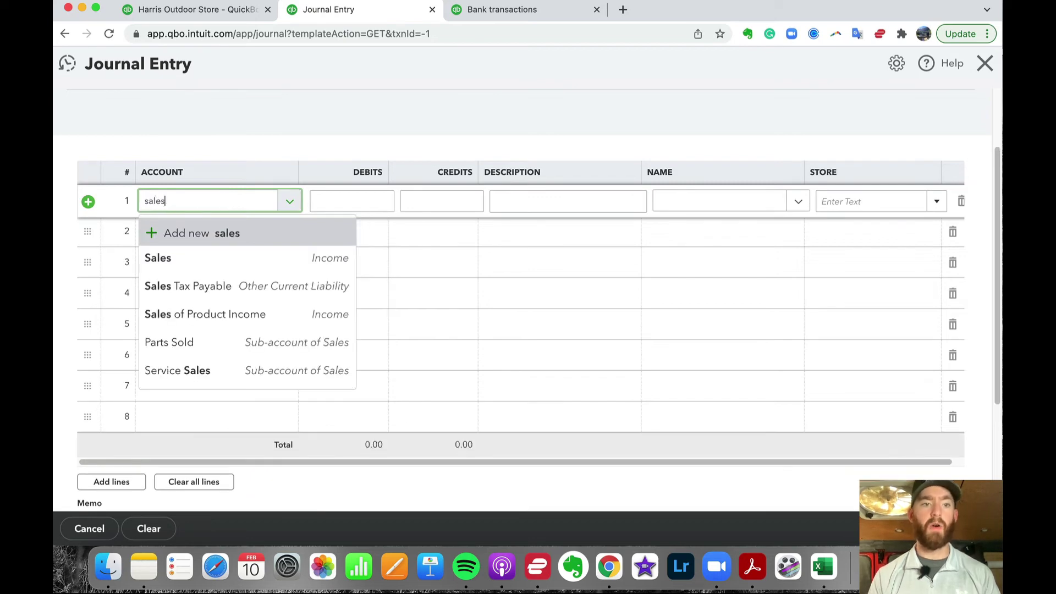
click(207, 264)
click(208, 237)
text(sales)
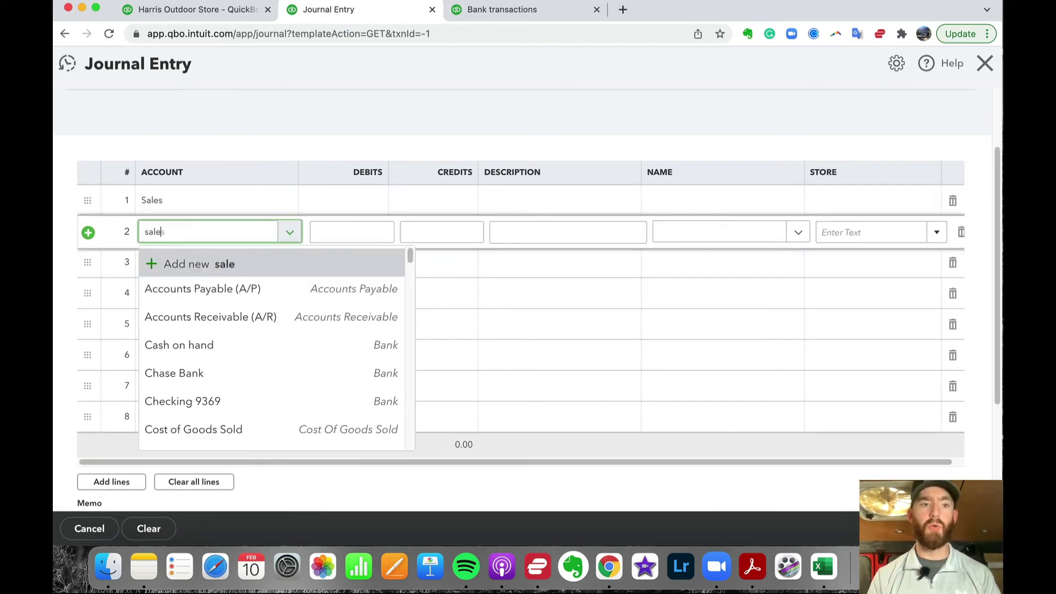
click(190, 297)
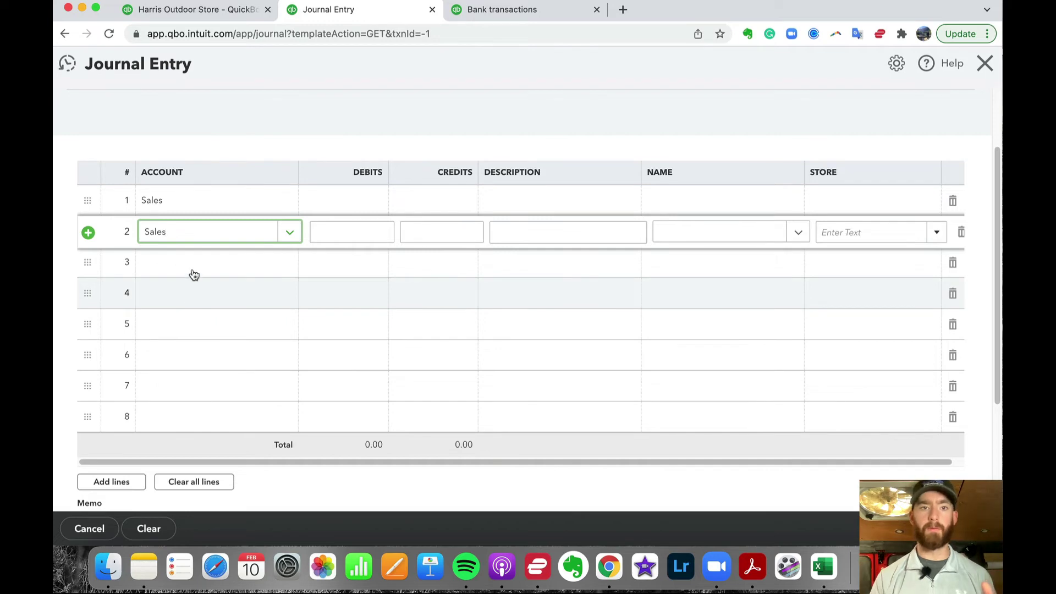
click(421, 86)
Debit 1.00 on the first Sales line and credit 1.00 on the second, assigning the second line to North Store.
click(361, 198)
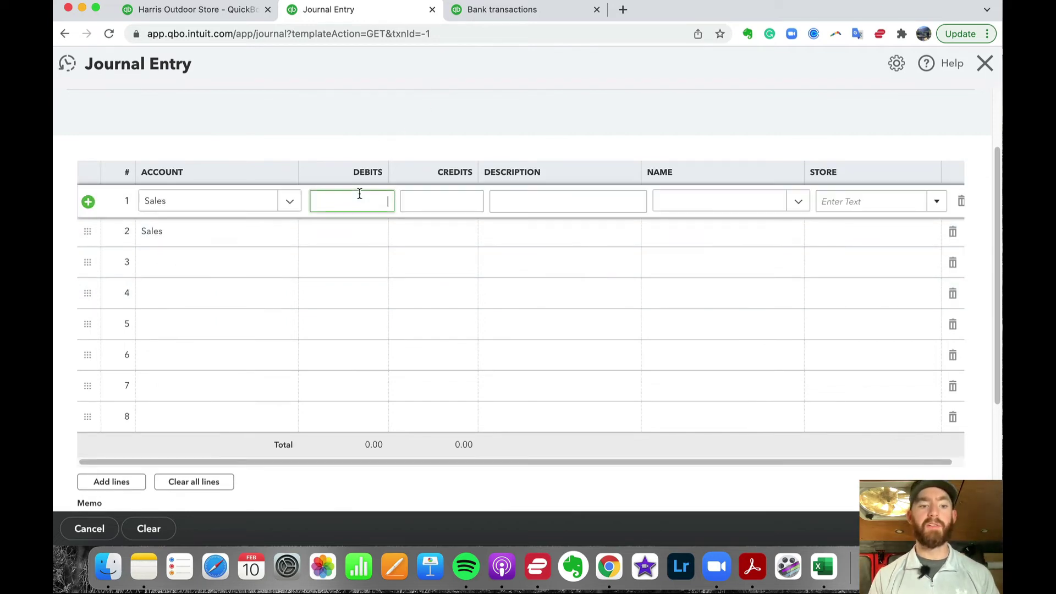
text(1)
click(457, 233)
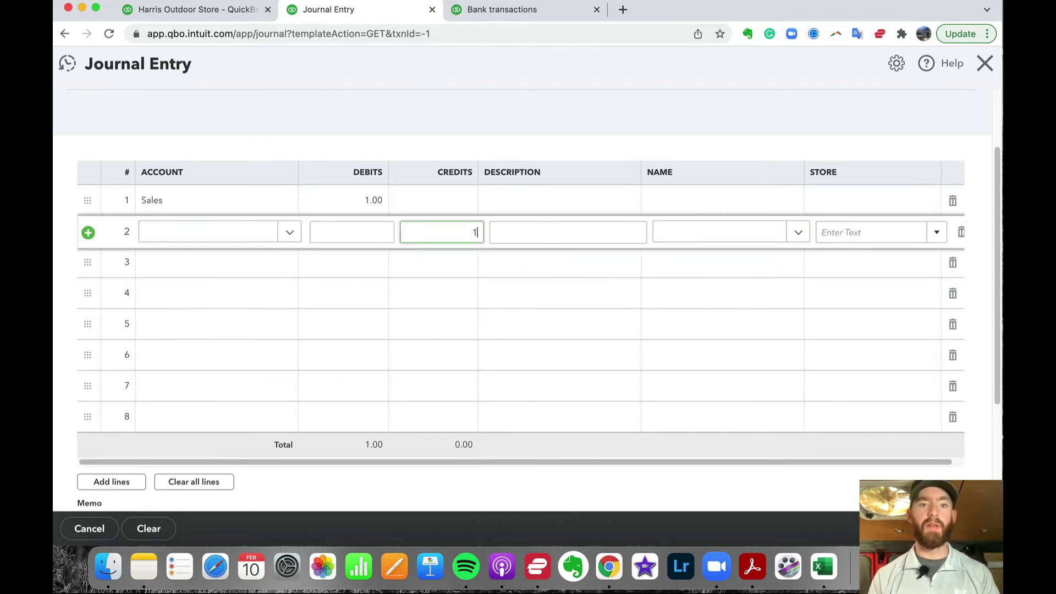
click(539, 74)
click(867, 232)
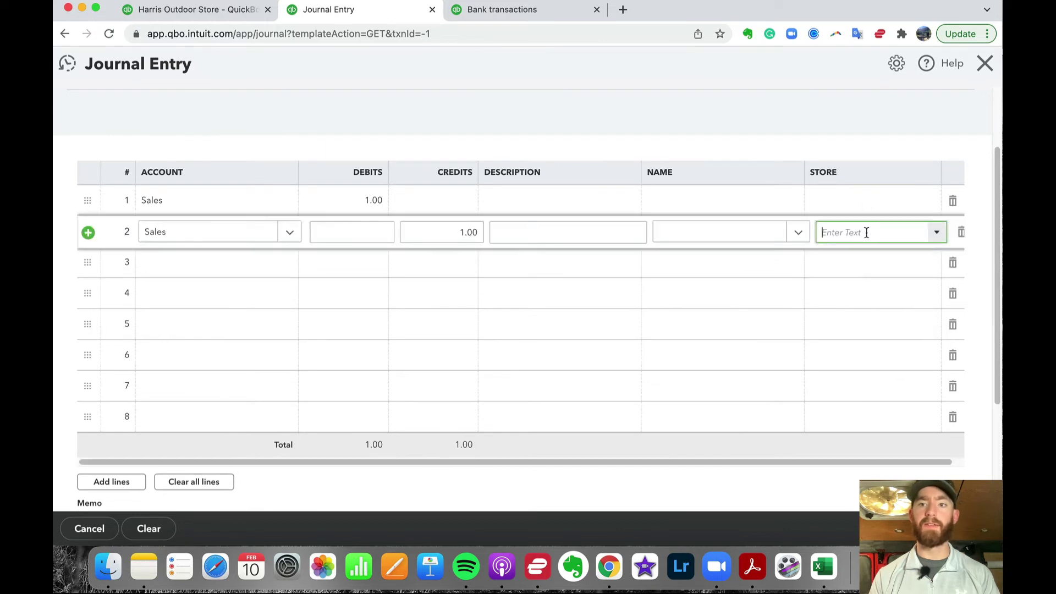
text(Nort)
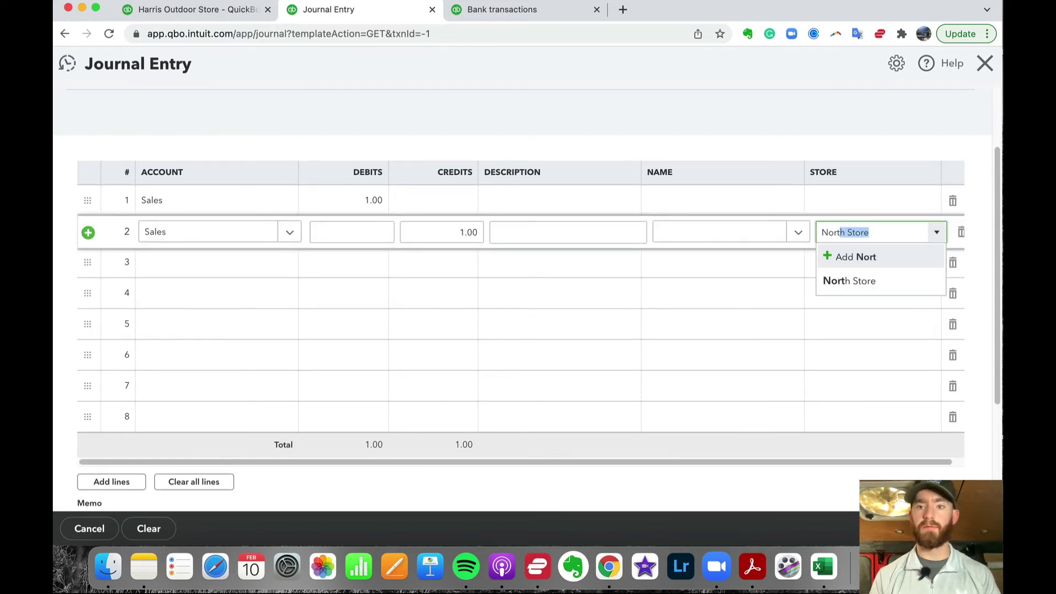
click(867, 292)
Add a third Sales line with a 1.00 credit and set the first line's debit to 2.00.
click(238, 265)
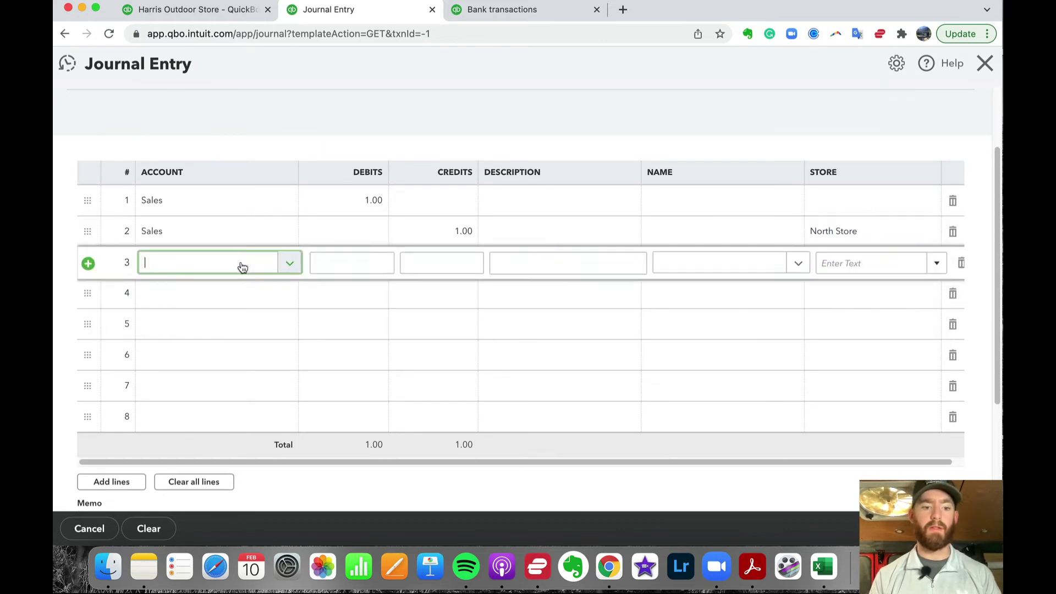
text(sales)
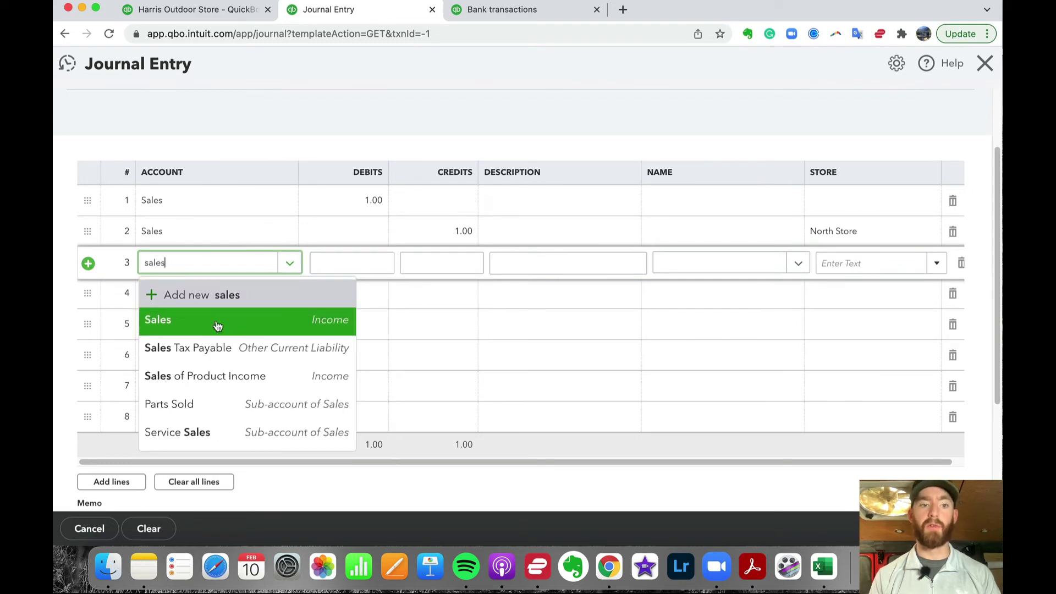
click(218, 323)
click(349, 202)
text(2)
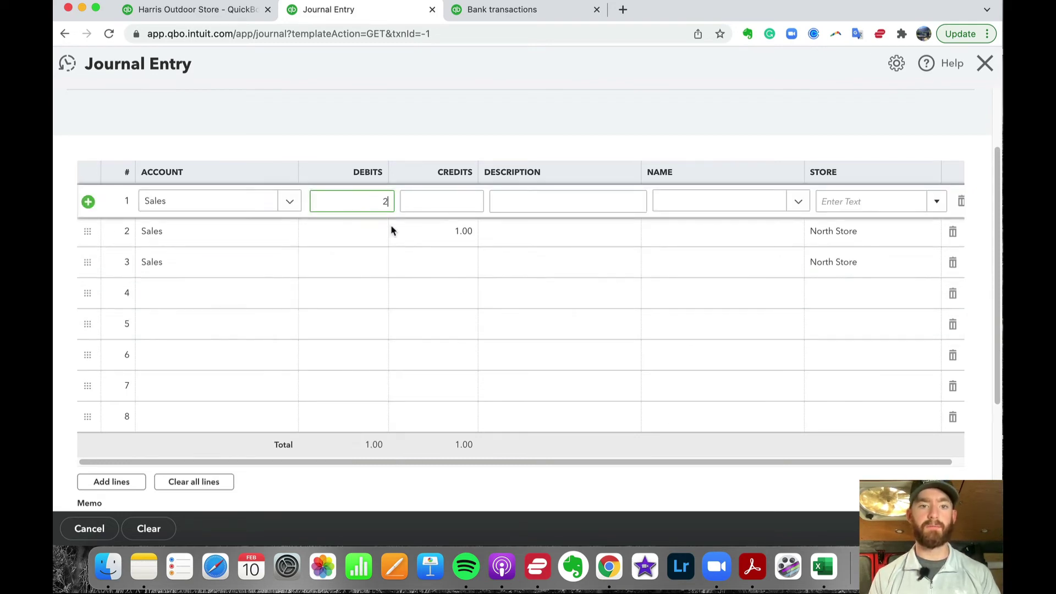
click(436, 262)
text(1)
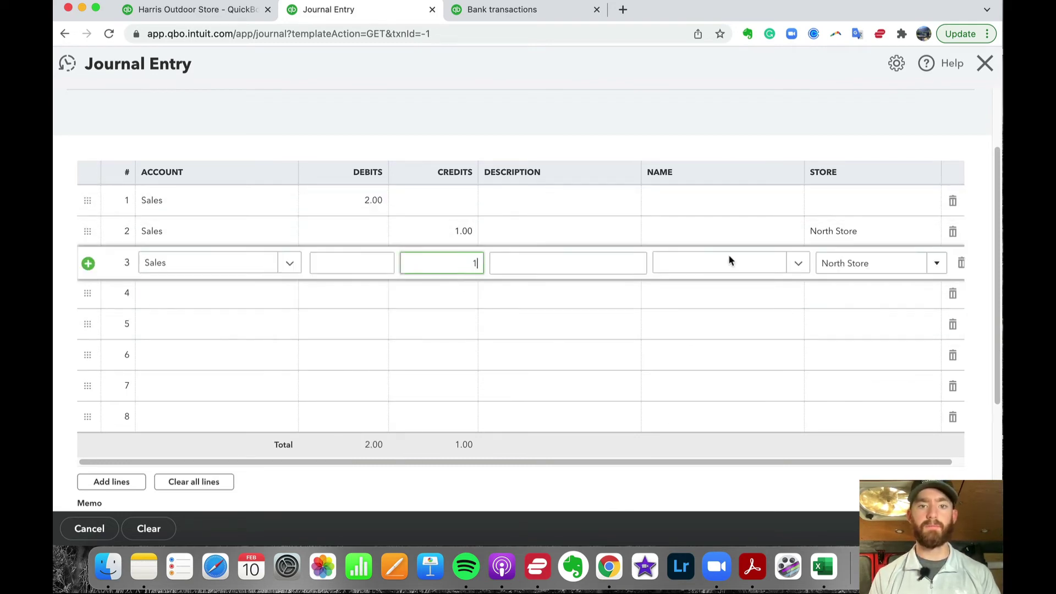
Assign the third line of the recurring journal entry to South Store.
click(937, 264)
click(886, 335)
scroll(666, 100, up, 3)
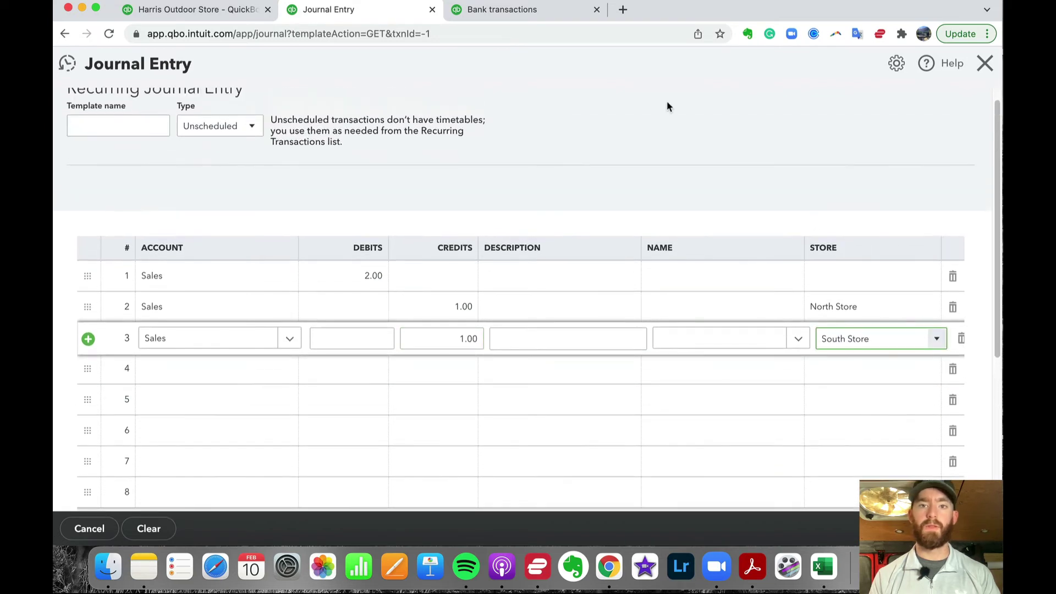
click(666, 101)
scroll(666, 100, down, 1)
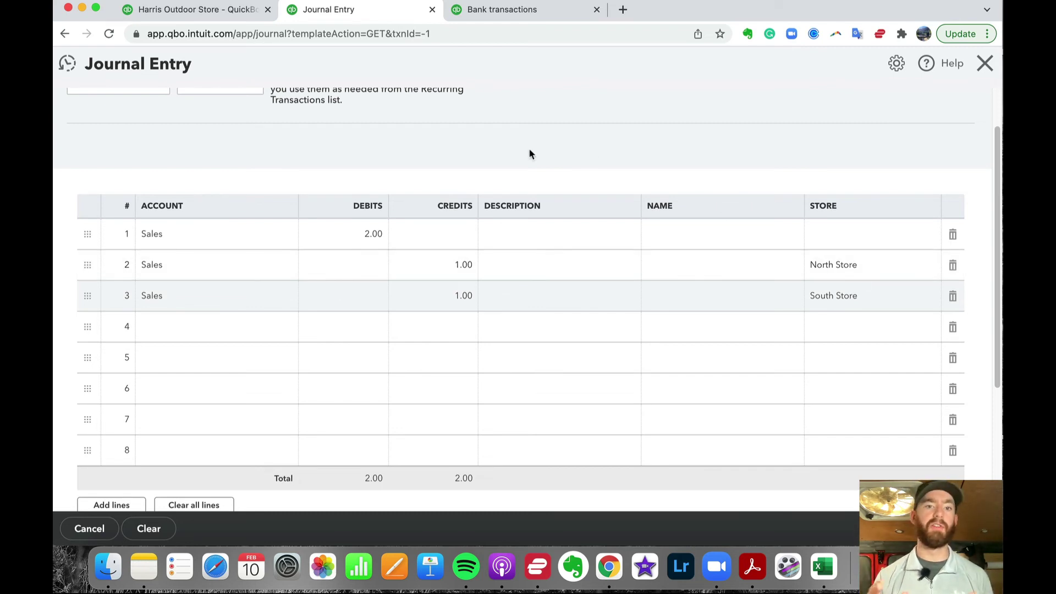
Open the transaction report behind the Not Specified Sales amount in the Profit and Loss by Store report.
click(192, 9)
click(659, 223)
drag(747, 283, 709, 283)
key(ctrl+c)
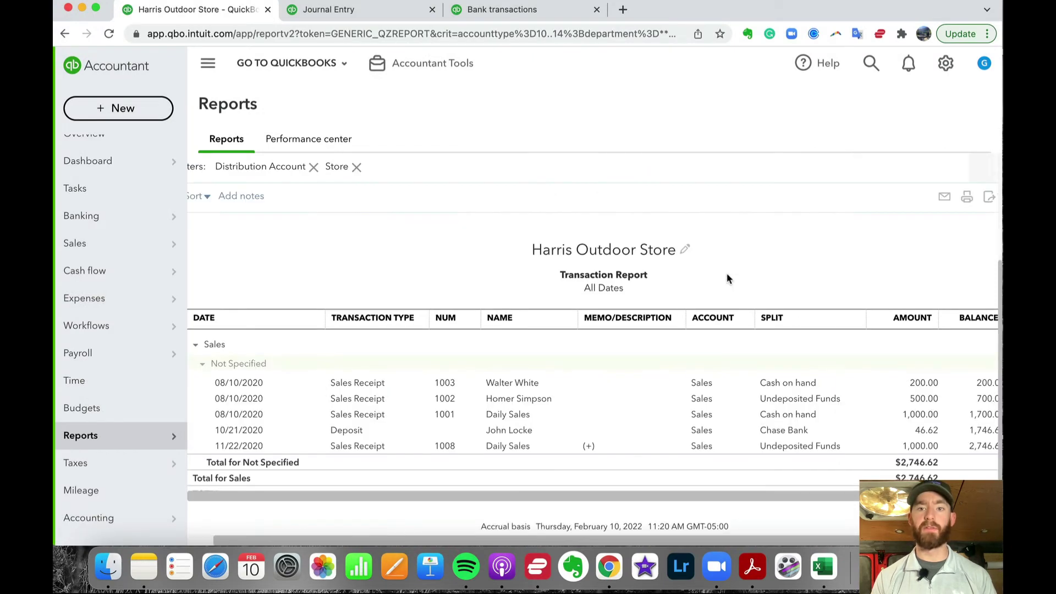
scroll(336, 253, up, 3)
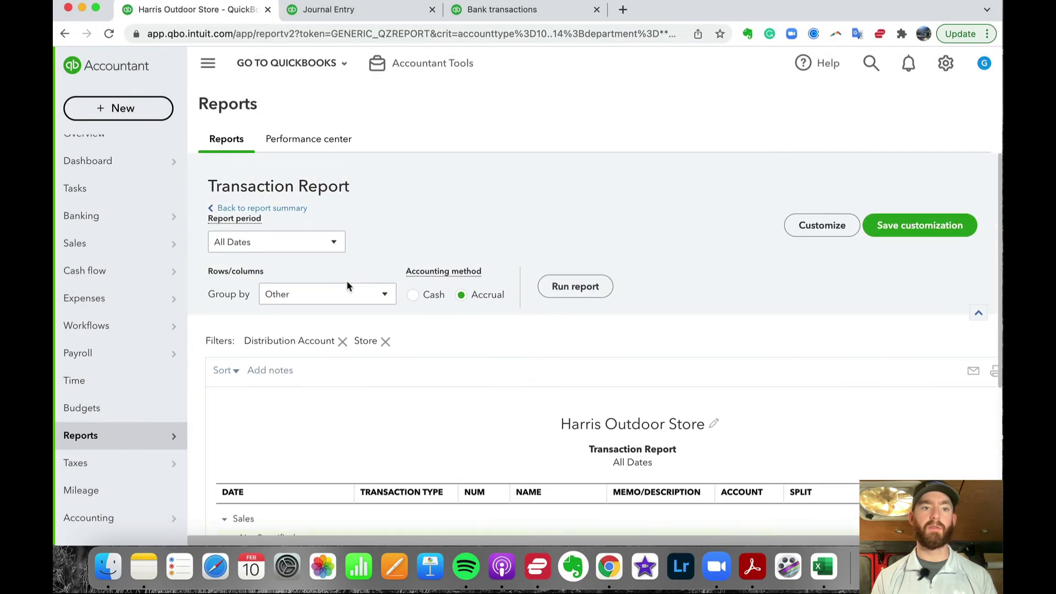
Return to the Profit and Loss by Store report and set the journal entry's first Sales line debit to 2,746.62.
click(303, 219)
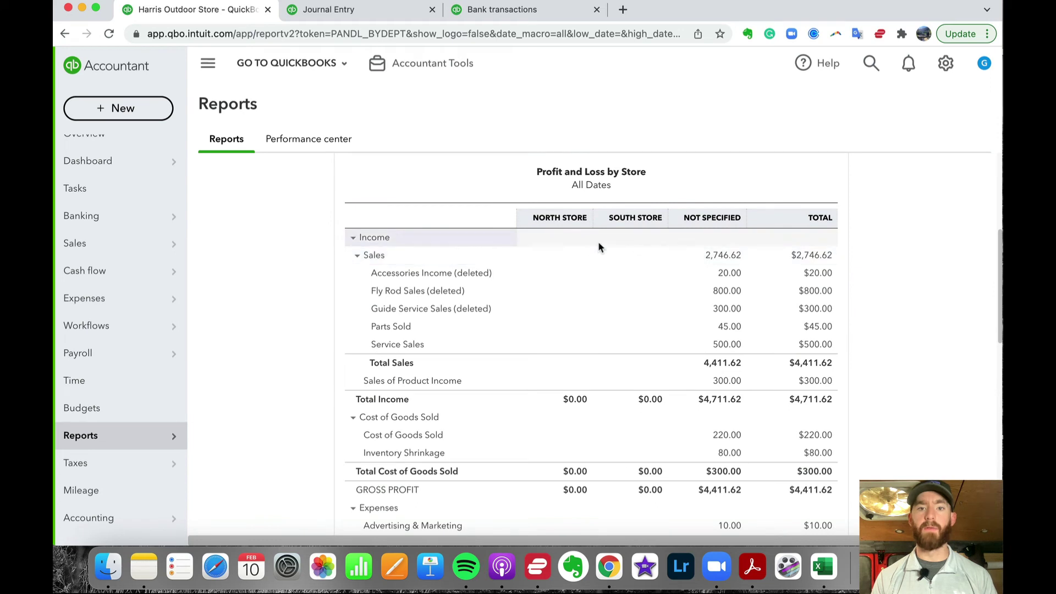
click(328, 10)
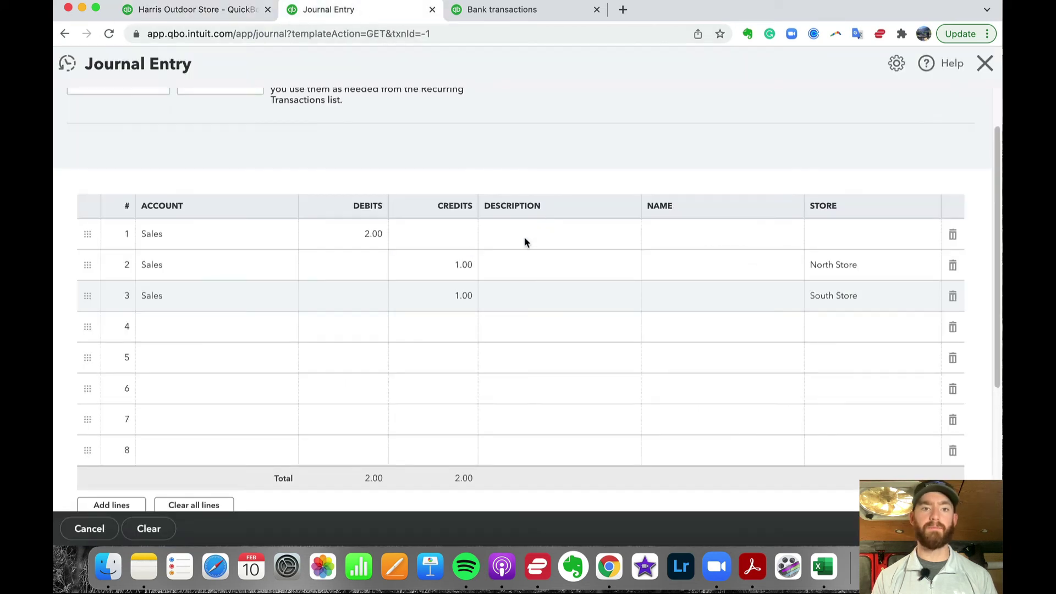
click(361, 233)
key(ctrl+v)
click(614, 131)
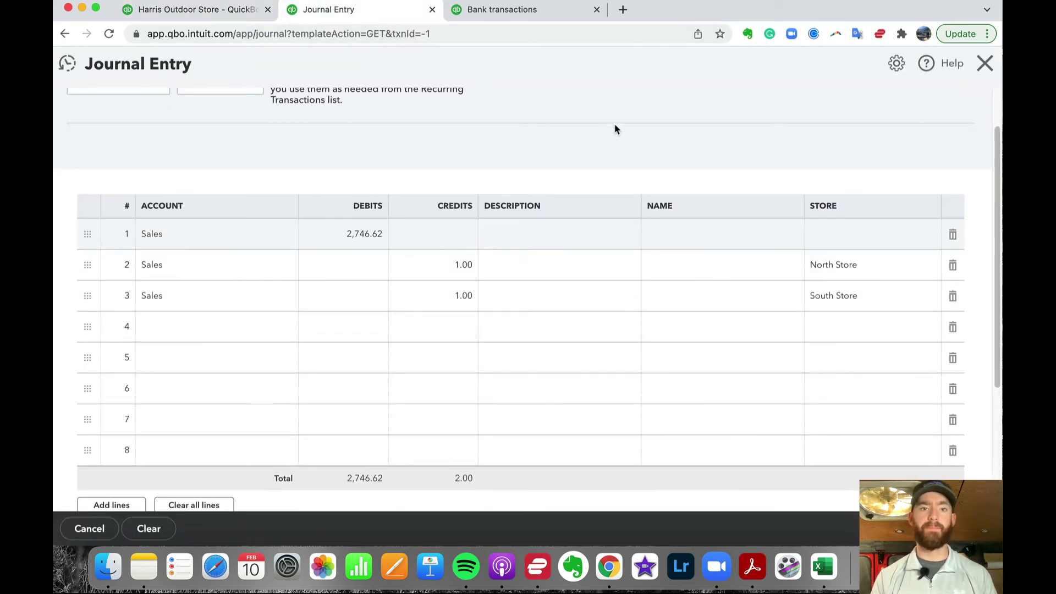
Set the Sales credits to 1,000.00 on the North Store line and 1,746.62 on the South Store line.
click(455, 267)
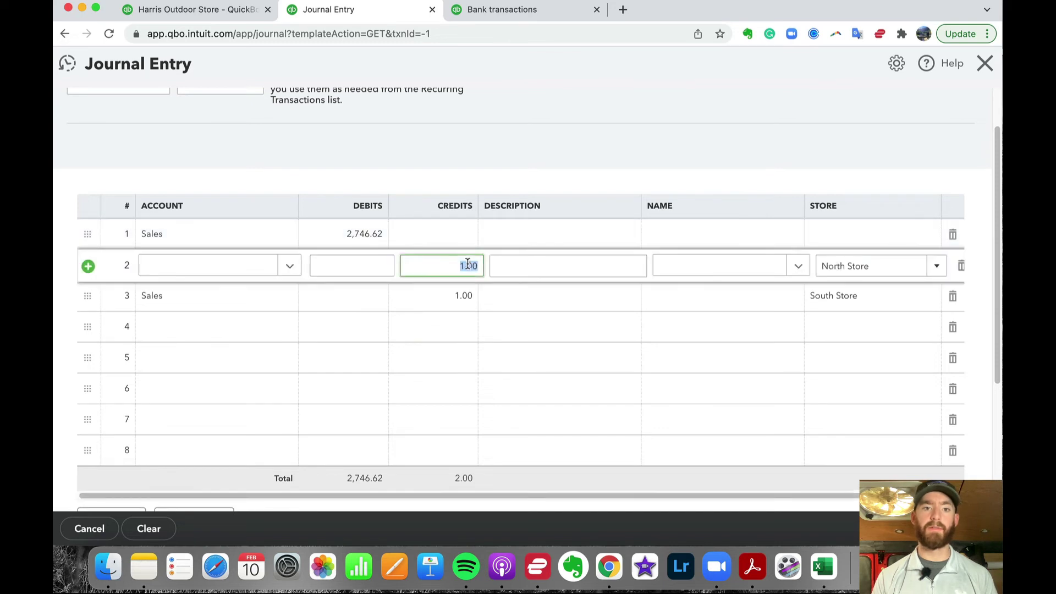
text(100)
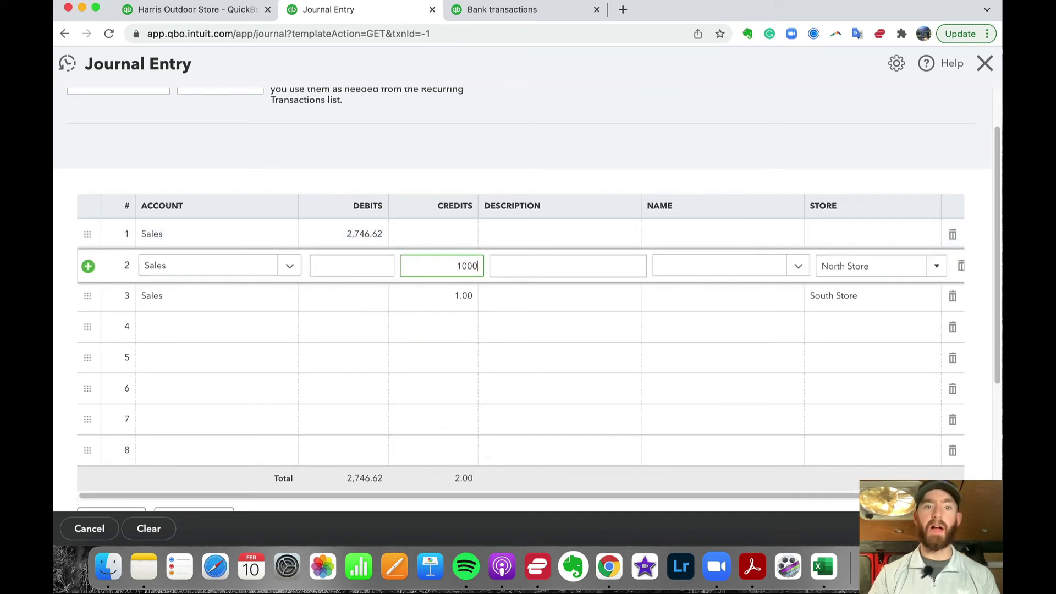
click(563, 114)
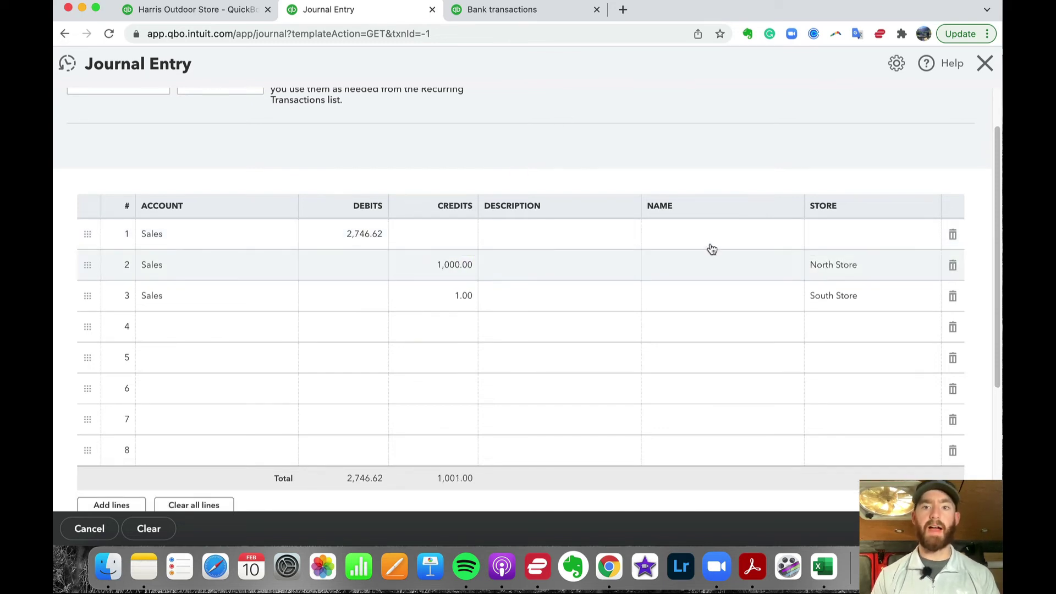
click(459, 297)
click(589, 112)
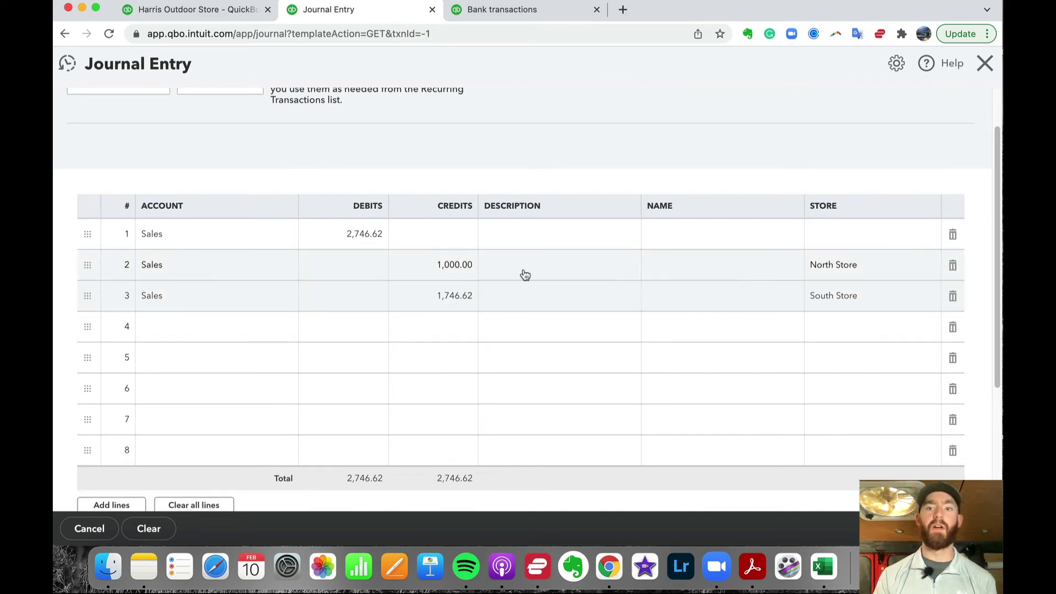
scroll(812, 260, up, 1)
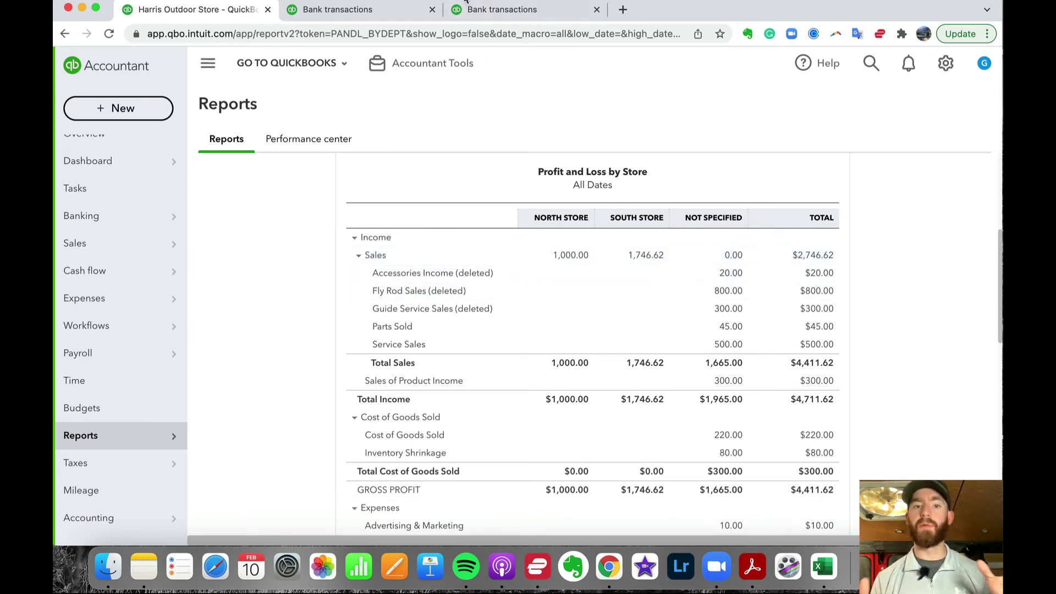
Create a new journal entry dated 02/10/2022 with expense as its journal number.
click(385, 9)
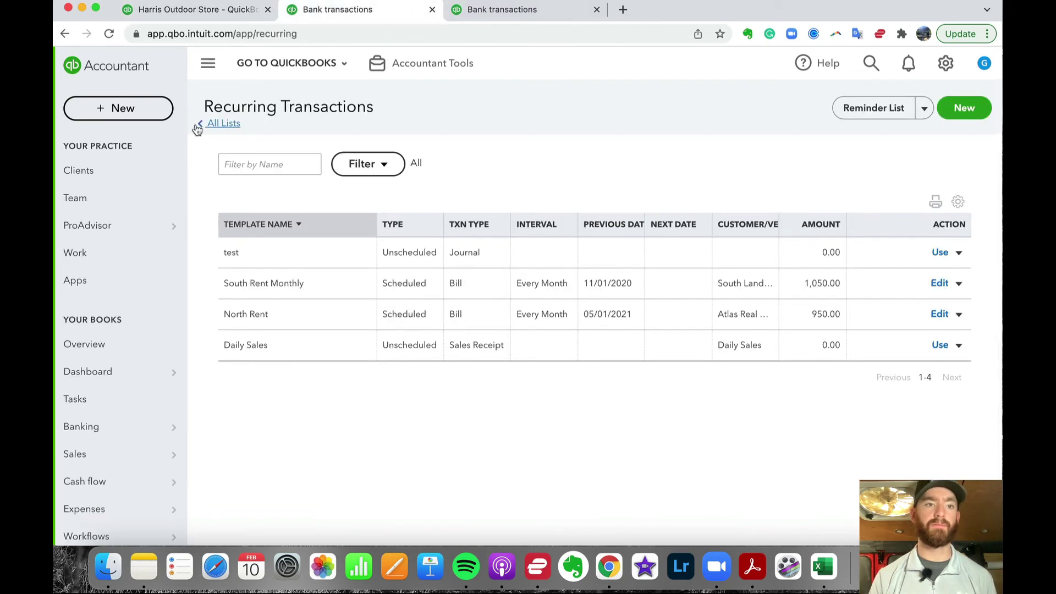
click(151, 113)
click(629, 249)
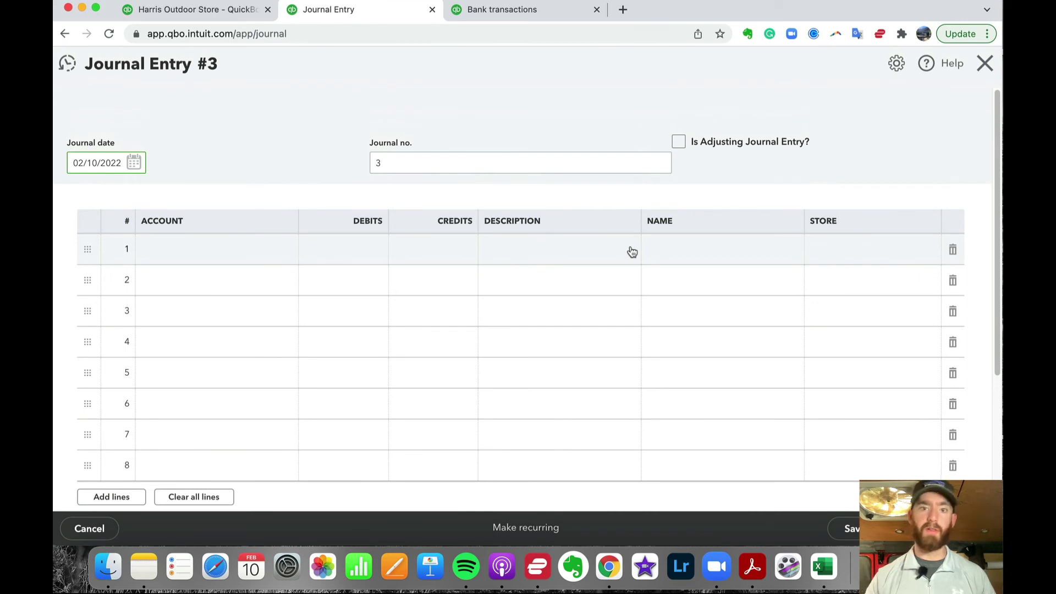
click(134, 162)
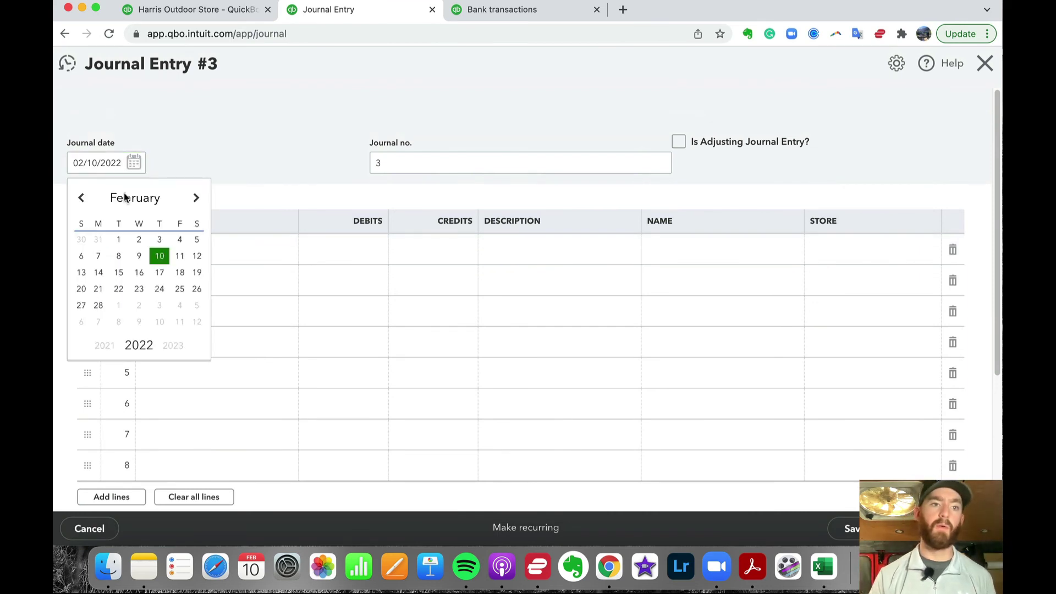
click(160, 255)
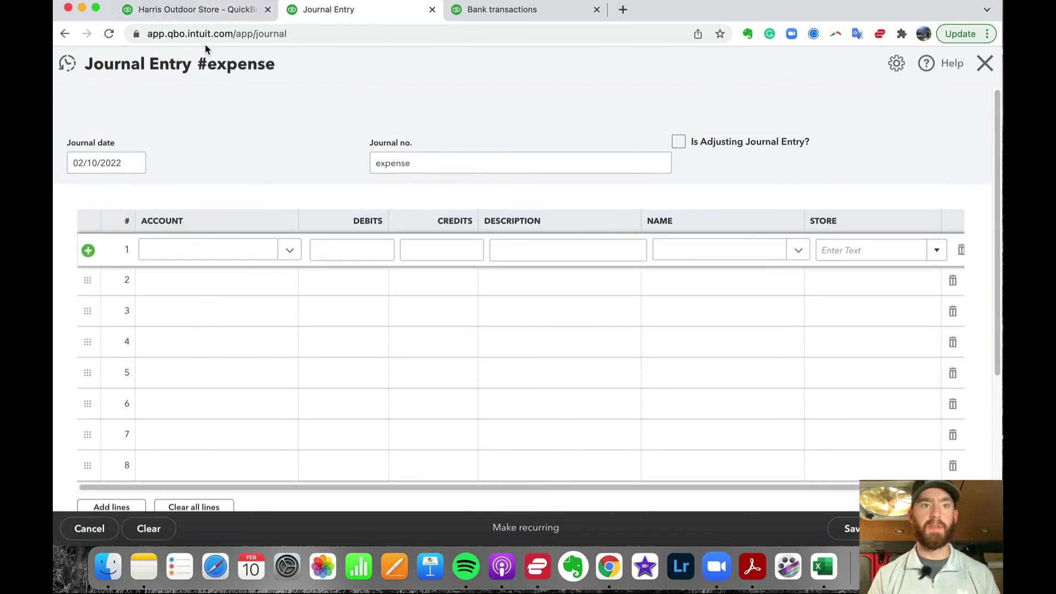
Check the expenses in the Profit and Loss by Store report and assign Rent & Lease to the journal entry's first line.
click(183, 12)
scroll(493, 258, down, 5)
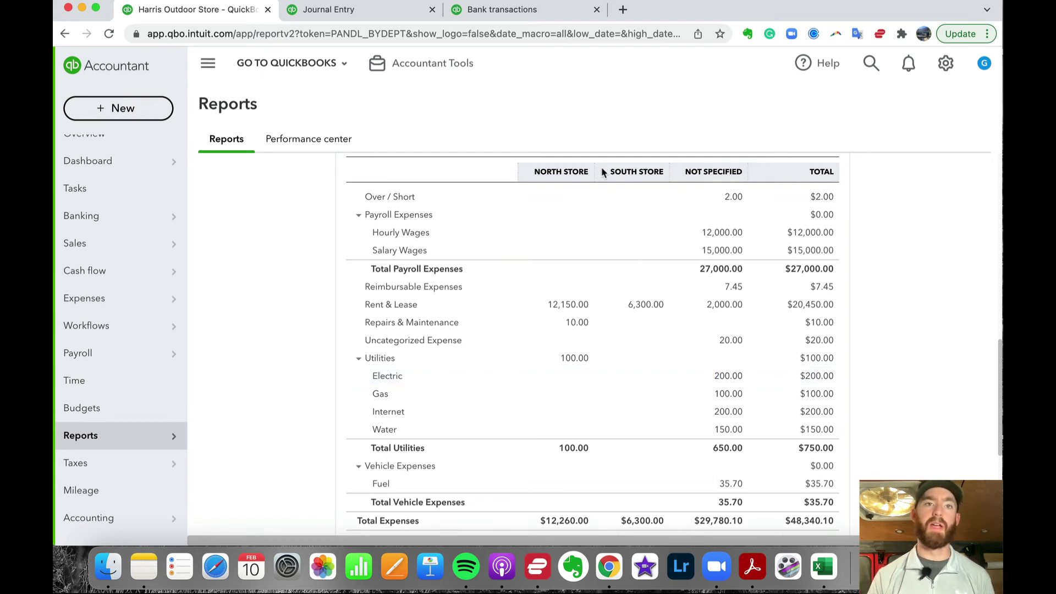
click(377, 8)
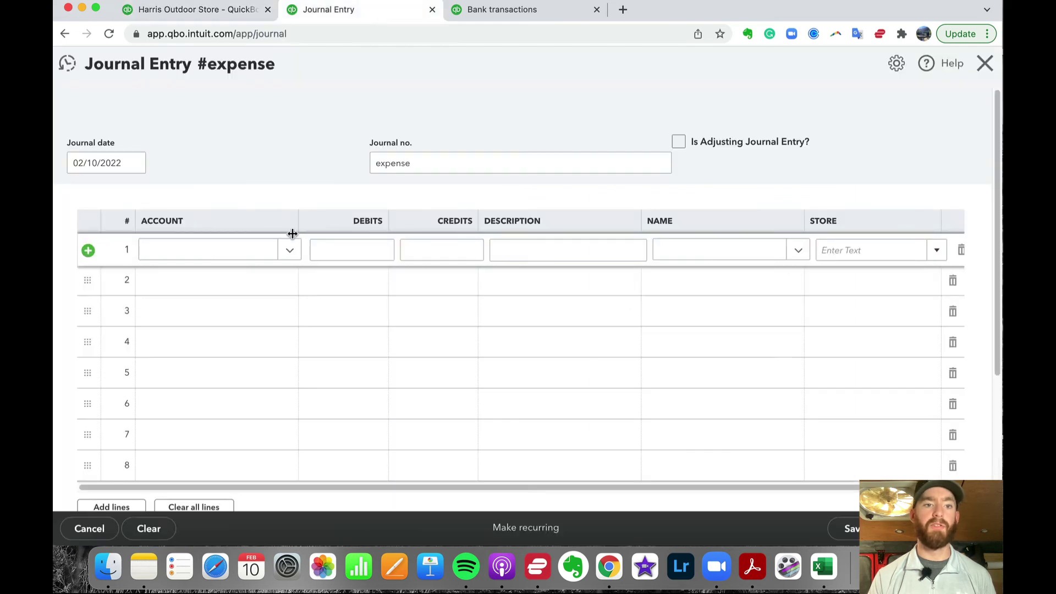
click(225, 254)
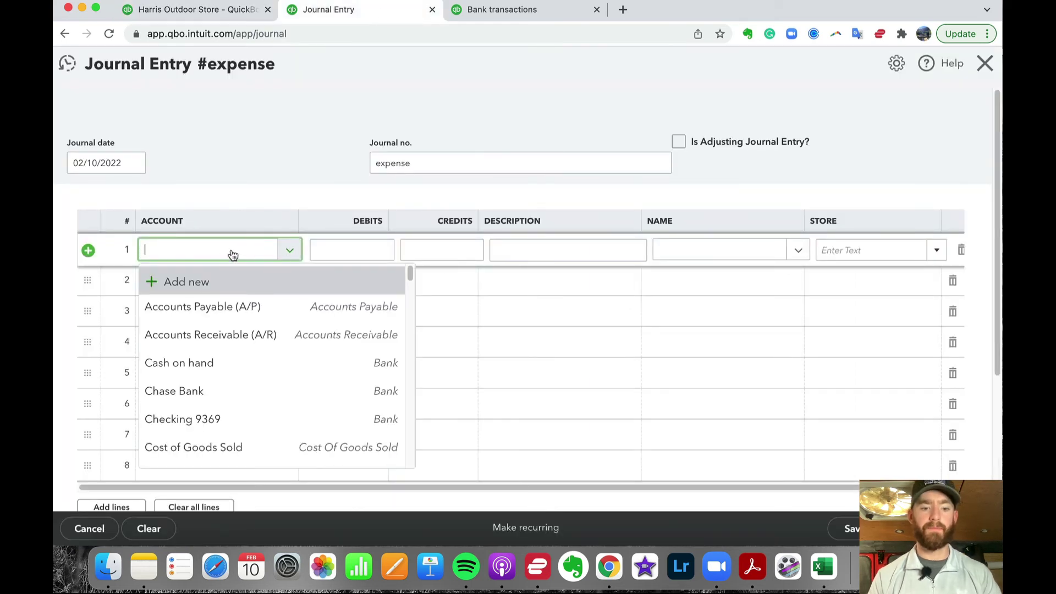
text(rent)
click(236, 306)
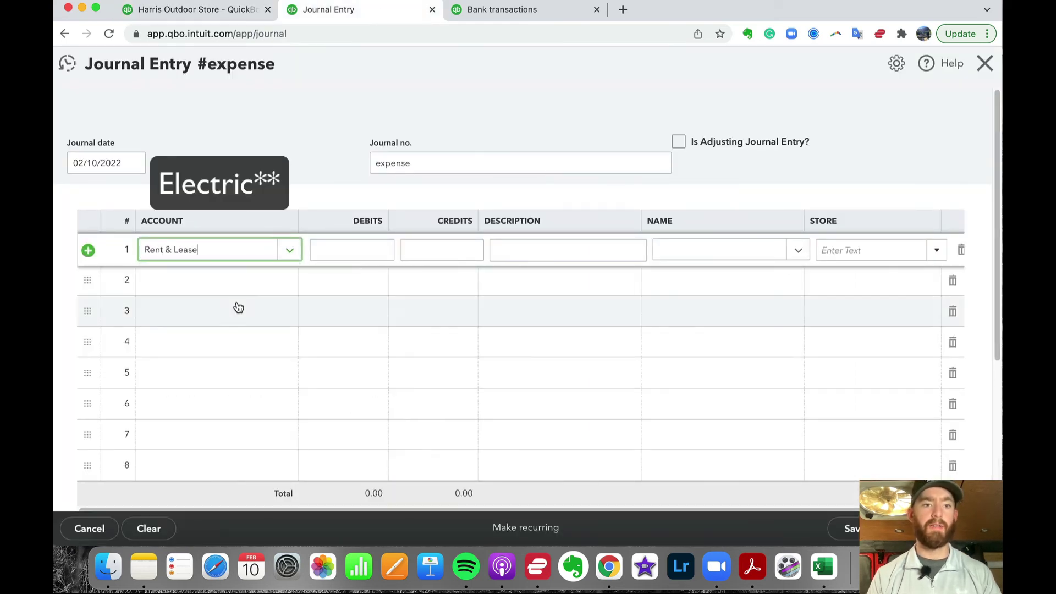
Set the account of the second and third journal lines to Rent & Lease.
click(223, 282)
text(remnt)
key(super+a)
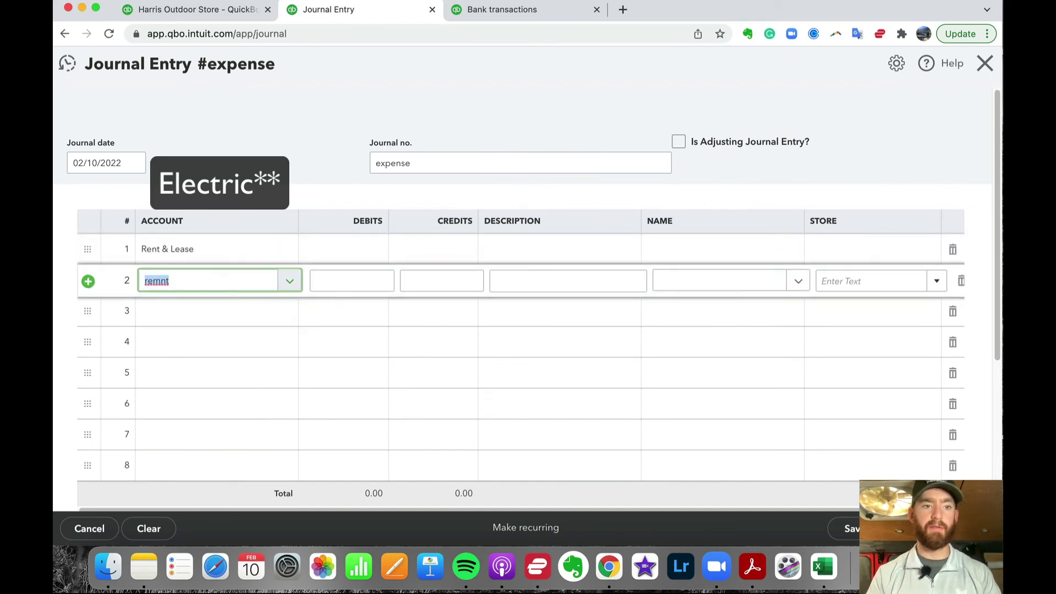
key(BackSpace)
text(rent)
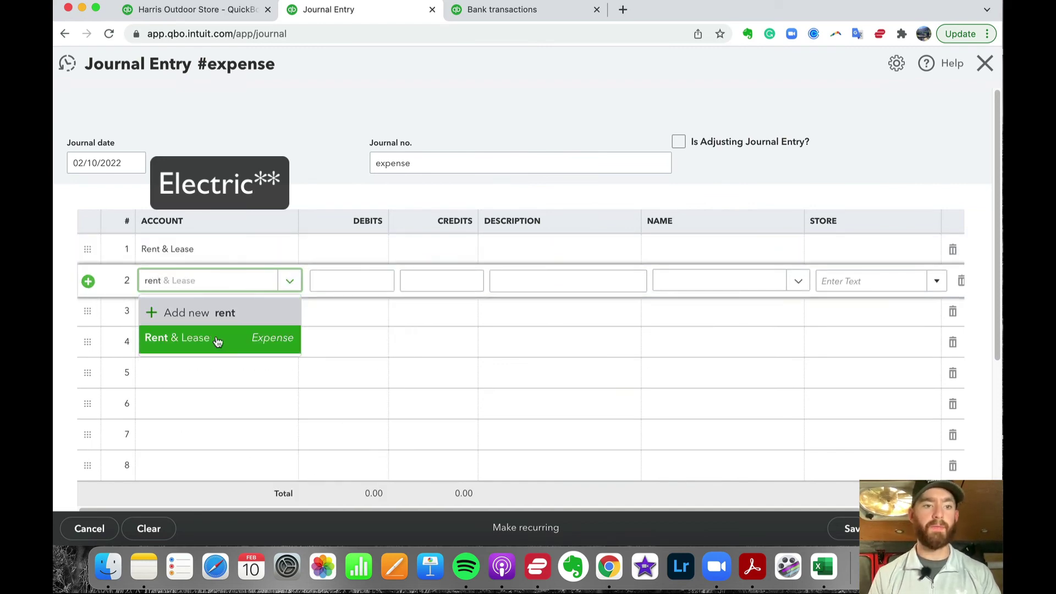
click(217, 336)
click(206, 317)
text(rent)
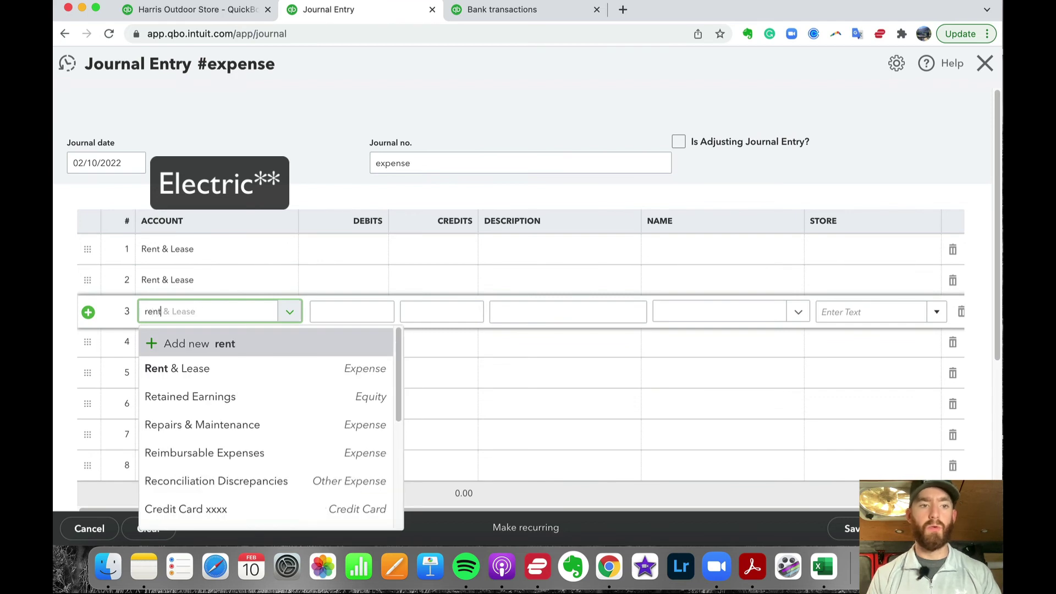
click(208, 372)
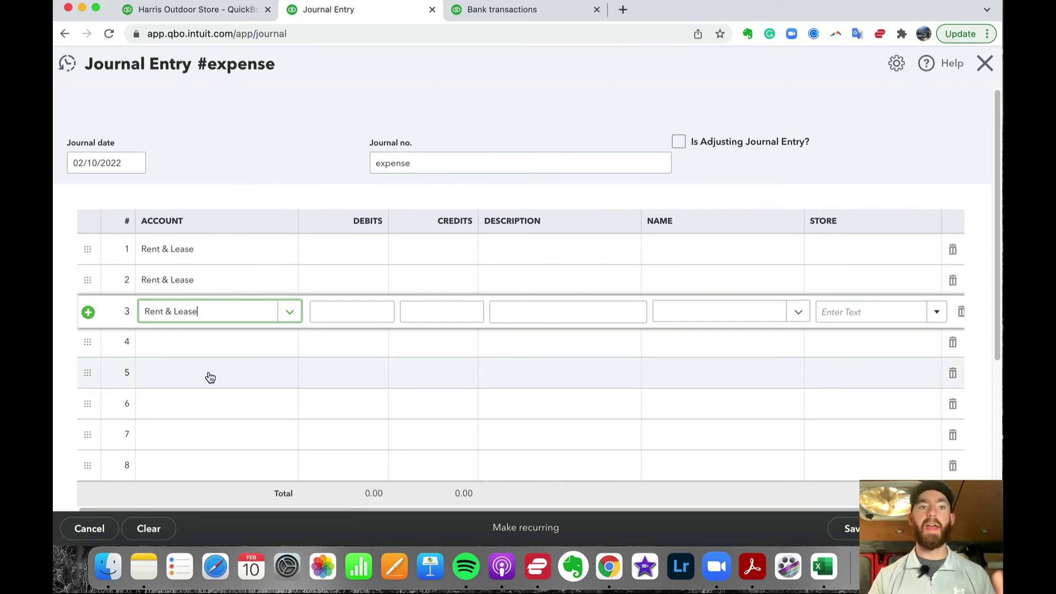
click(216, 112)
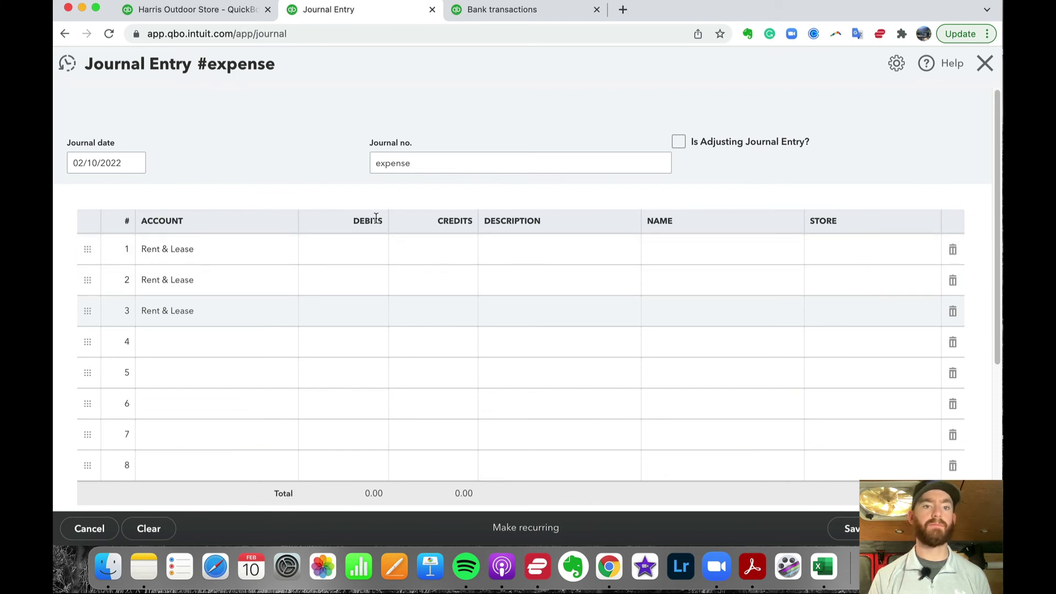
Credit 200.00 on the third Rent & Lease line and debit 100.00 on each of the first two lines.
click(438, 308)
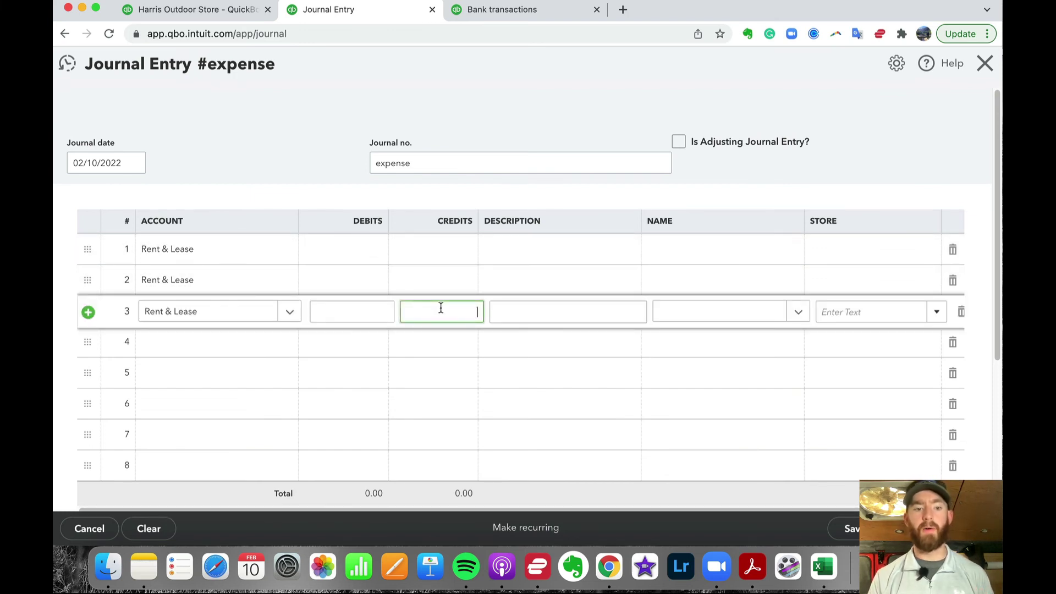
click(290, 115)
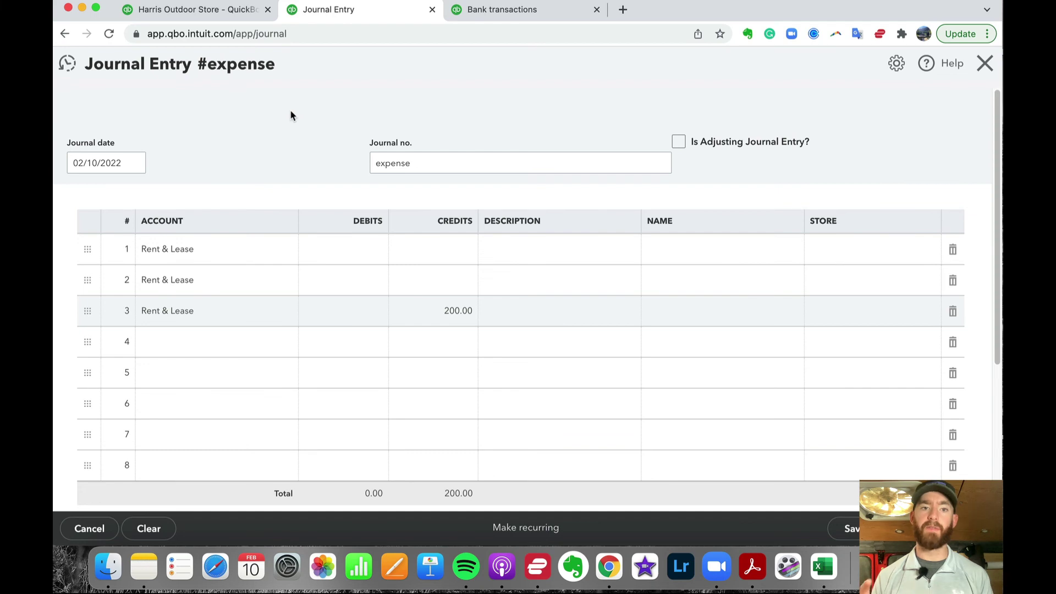
click(345, 249)
text(100)
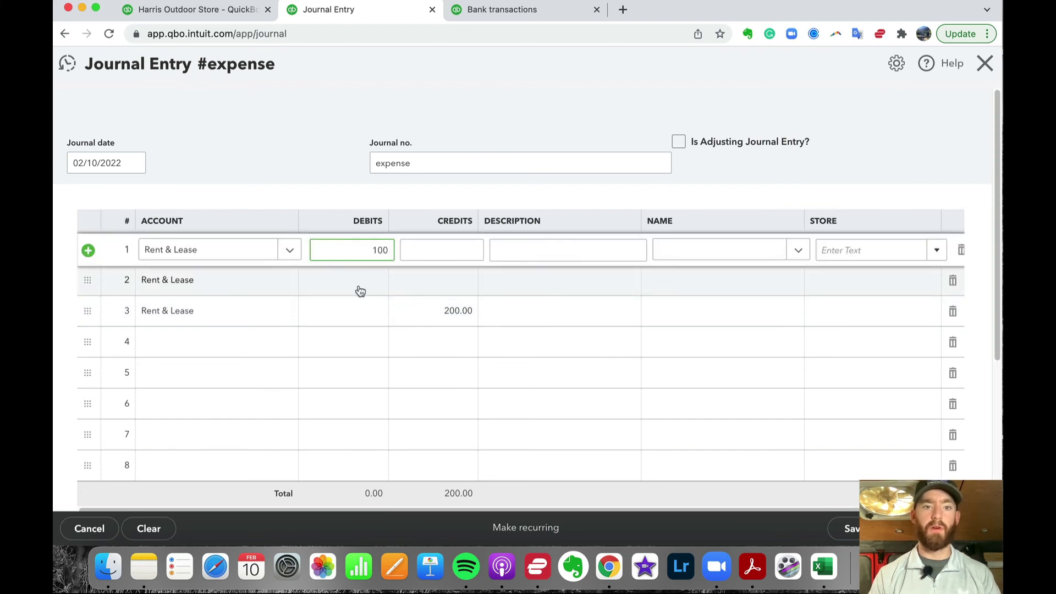
click(358, 287)
text(100)
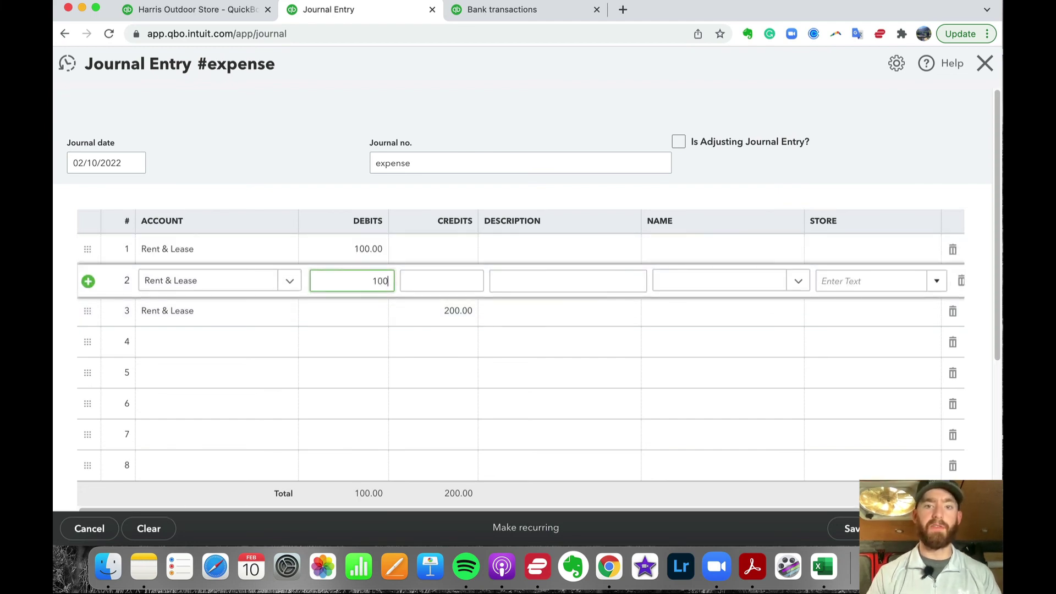
Assign North Store to the first line and South Store to the second, and save and close the journal entry.
click(891, 259)
click(935, 250)
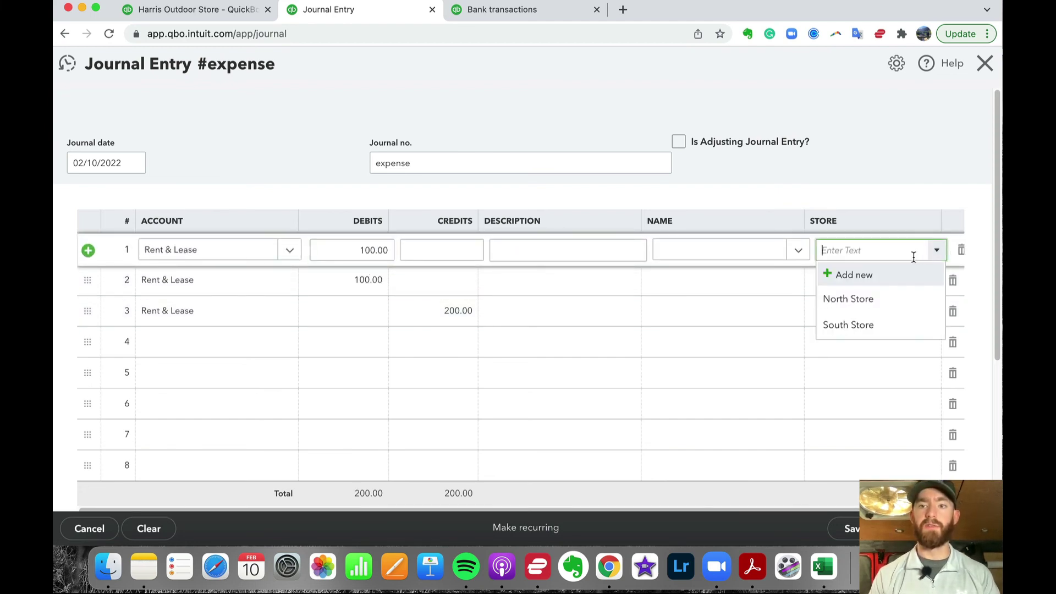
click(897, 301)
click(913, 286)
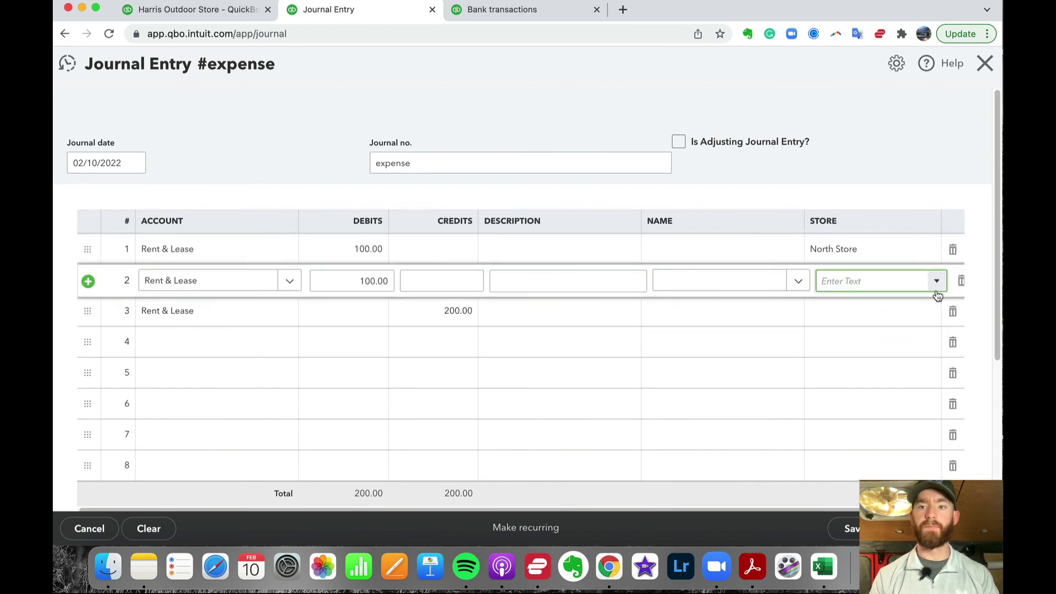
click(936, 281)
click(888, 357)
click(877, 153)
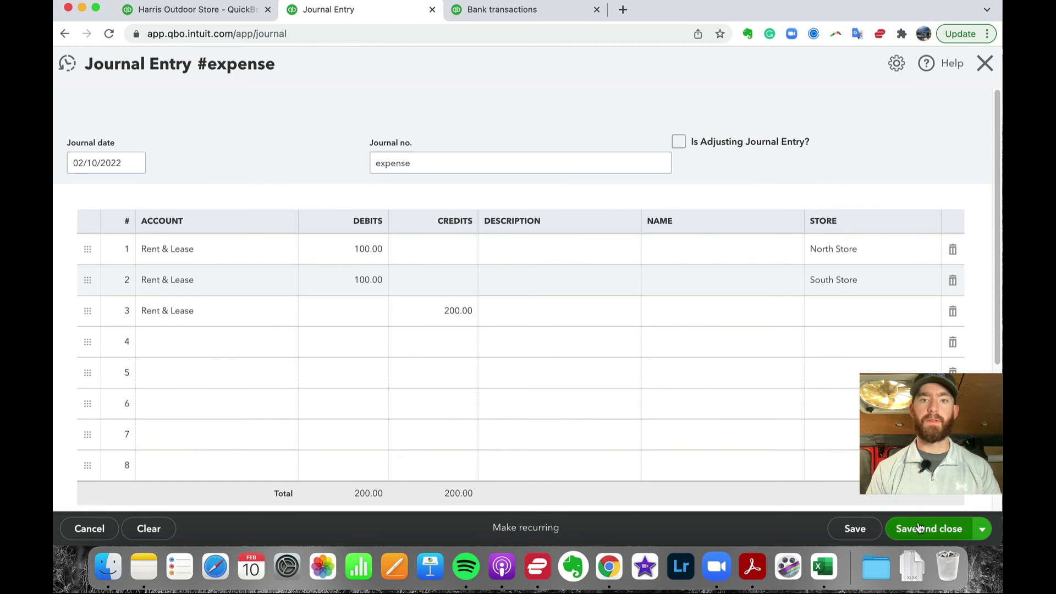
click(919, 528)
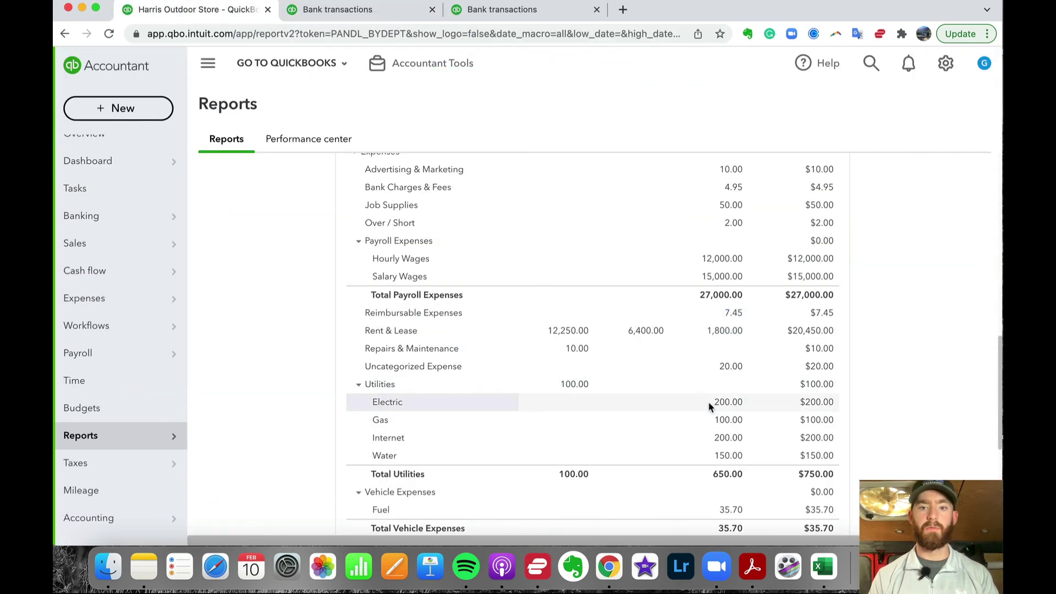
Check the store report's expenses and save the expense journal entry with all three lines on the Utilities:Electric account.
scroll(707, 401, up, 3)
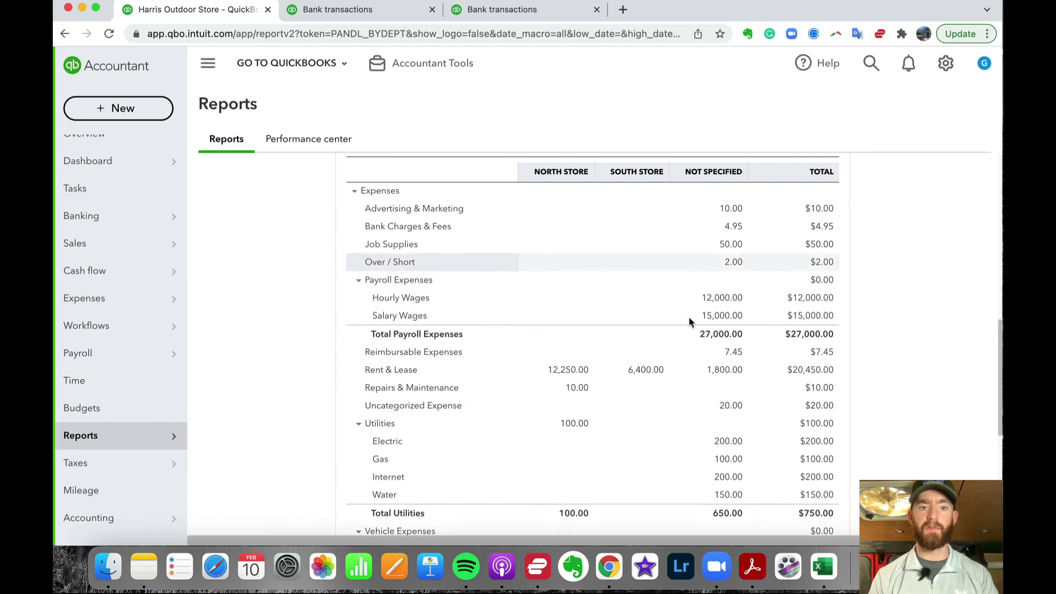
scroll(665, 410, up, 1)
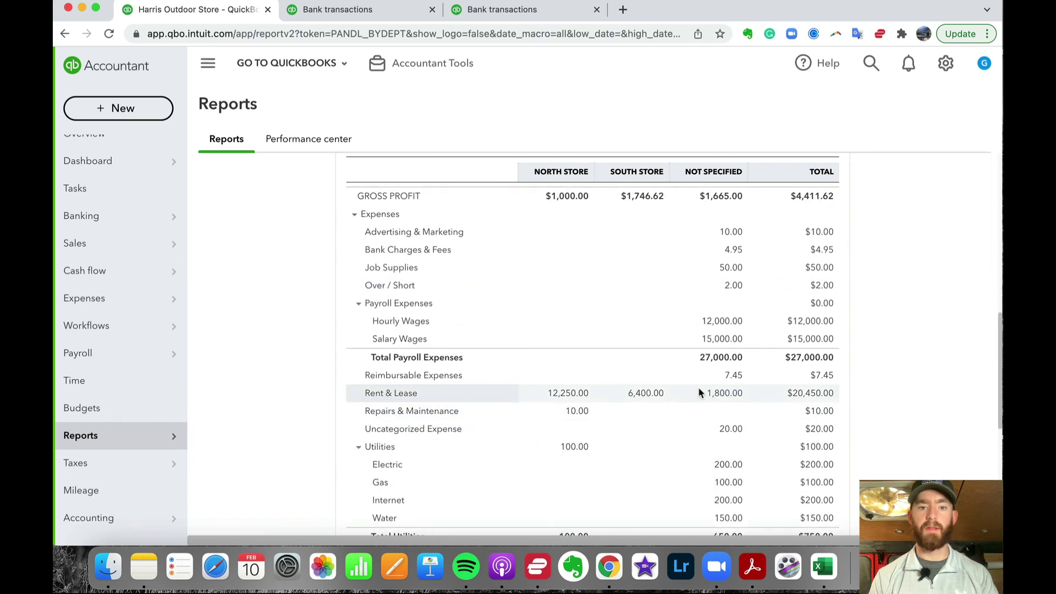
scroll(698, 388, down, 3)
click(345, 10)
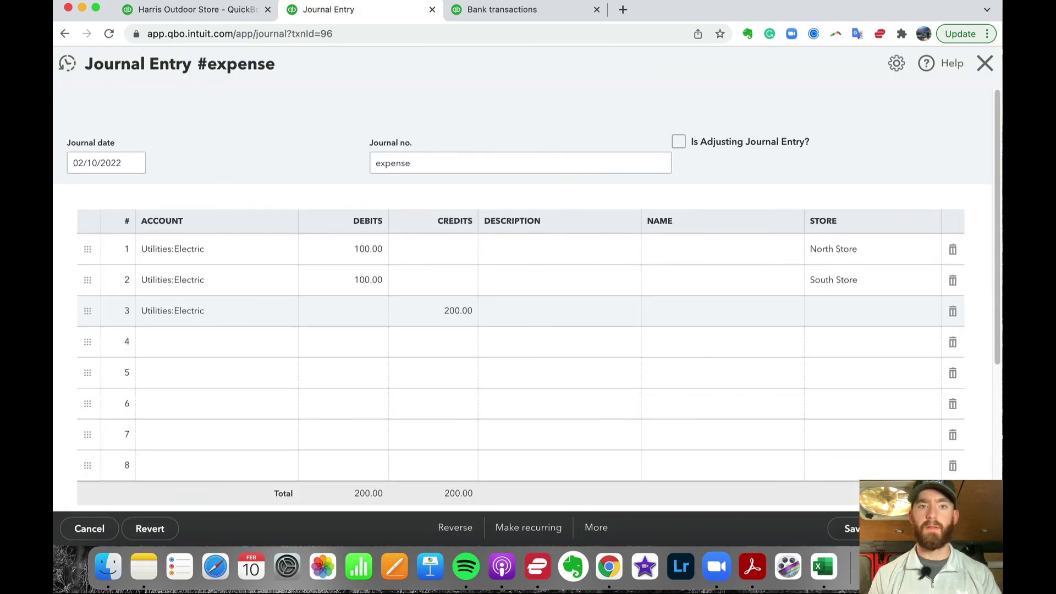
key(ctrl+alt+d)
Review the store amounts in the Profit and Loss by Store report and go back to the Recurring Transactions list.
click(203, 9)
scroll(667, 337, down, 2)
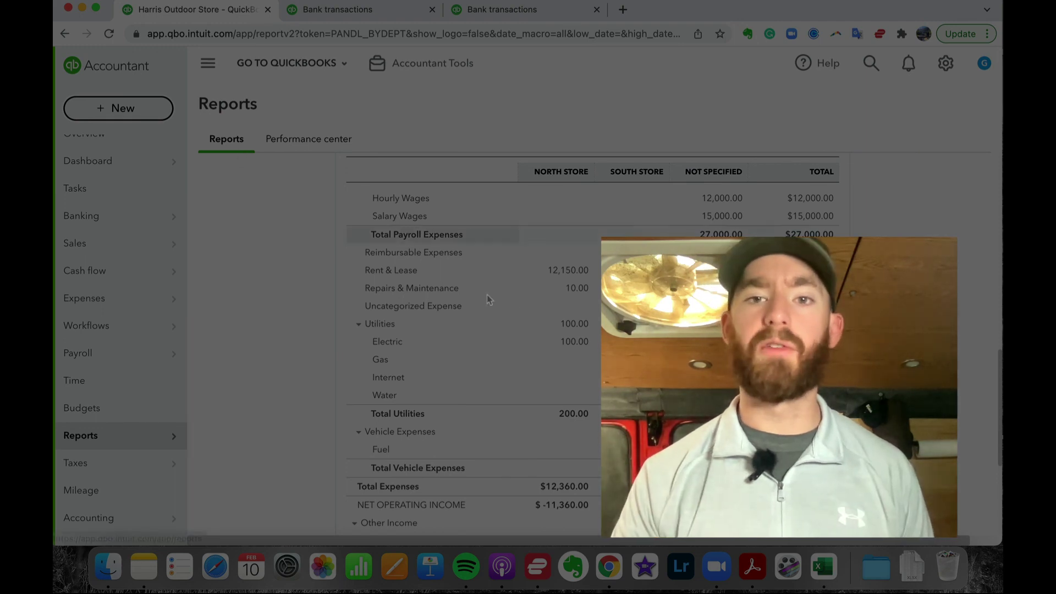
scroll(495, 286, up, 3)
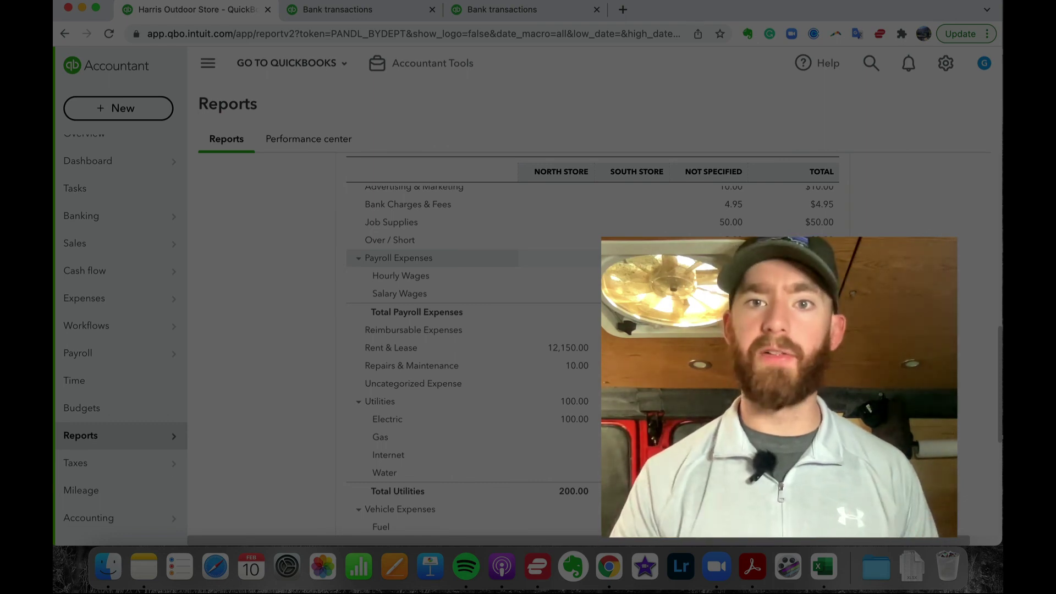
scroll(584, 257, up, 4)
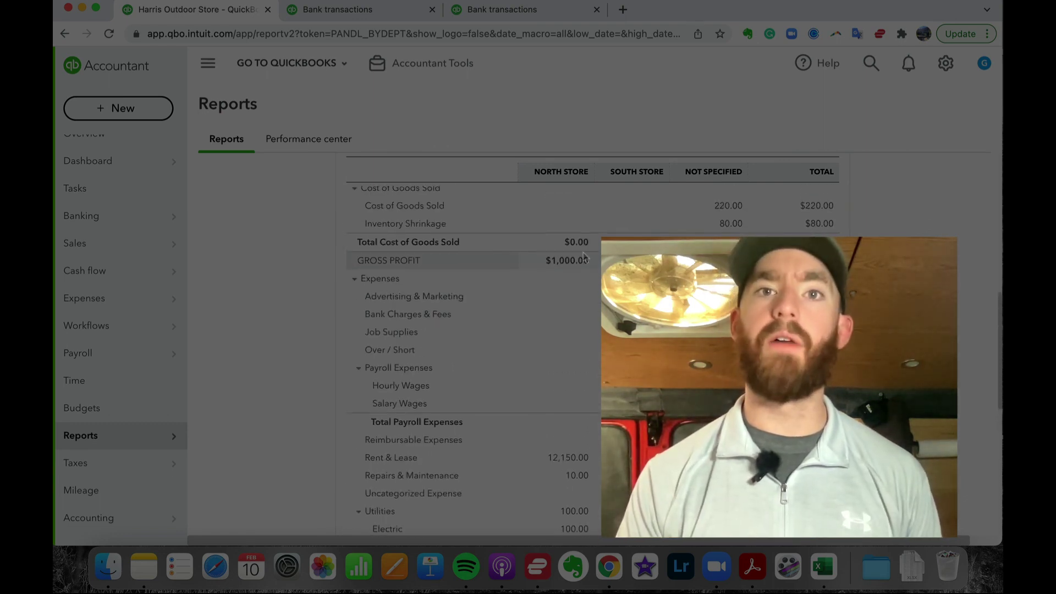
click(384, 10)
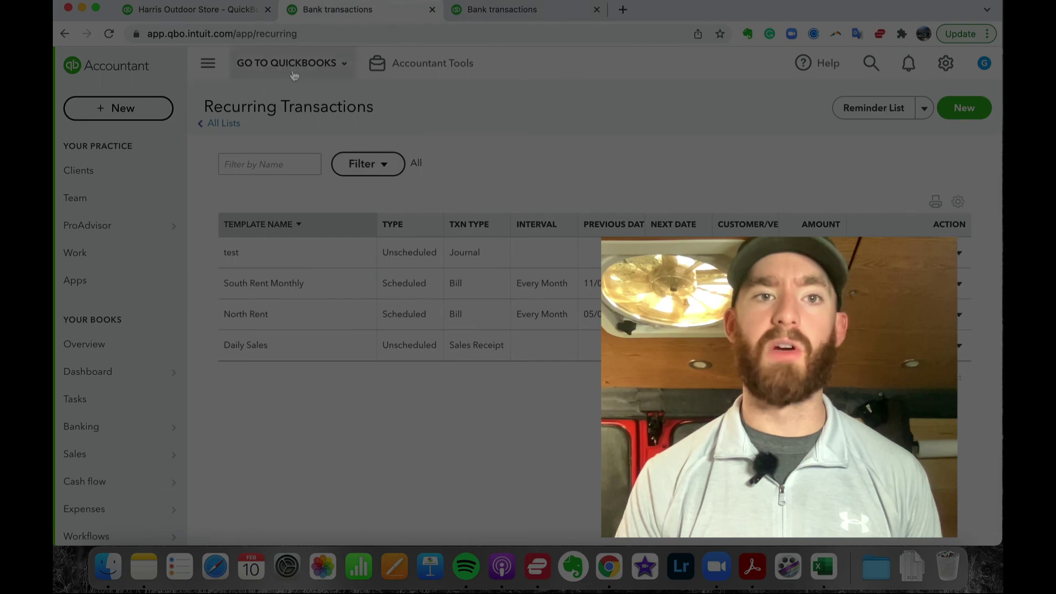